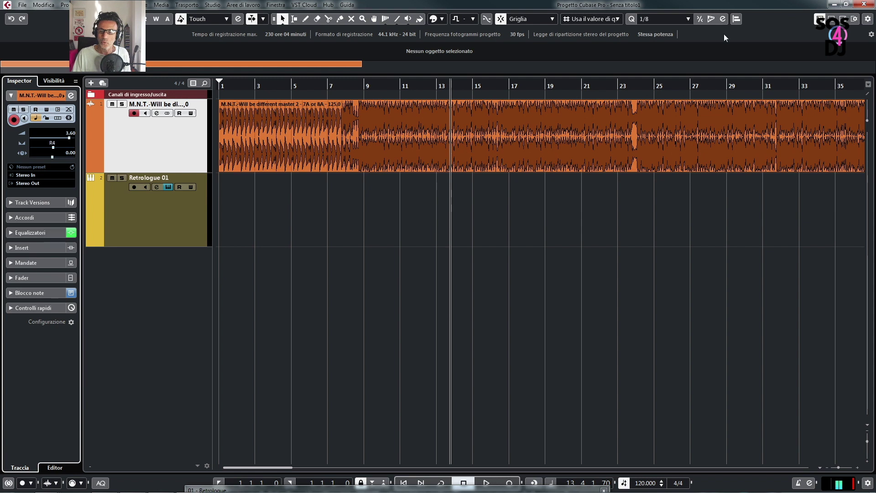
Show the lower zone and look through its Chord Pad, Sampler Control, Editor and MixConsole pages
click(831, 19)
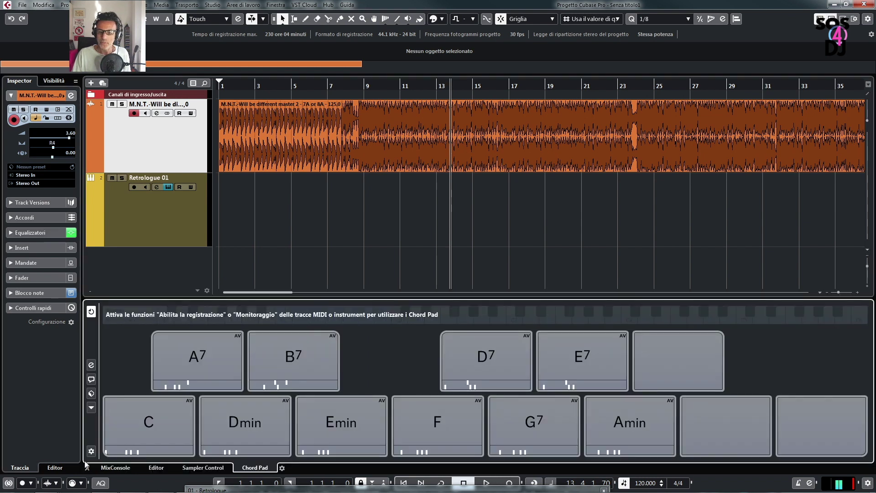
click(201, 468)
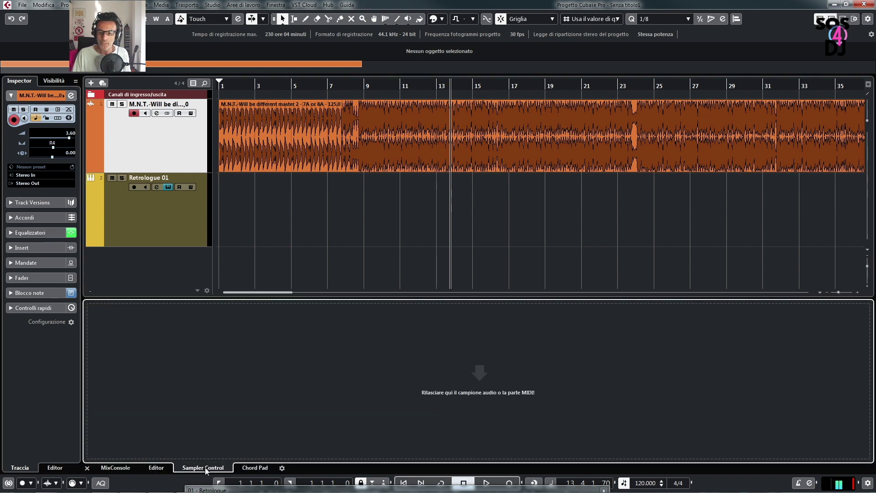
click(156, 469)
click(115, 468)
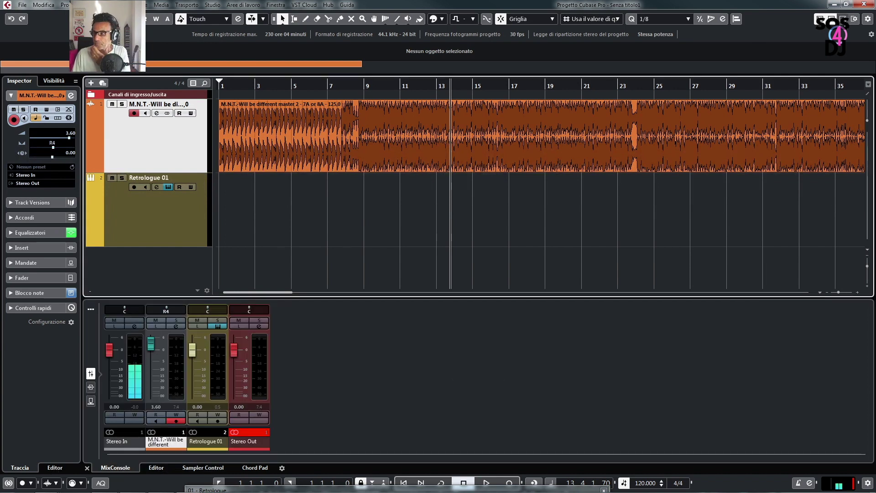
Show the right zone, look through its Meter, Control Room, Media and VSTi pages, and hide both the right and lower zones
click(842, 19)
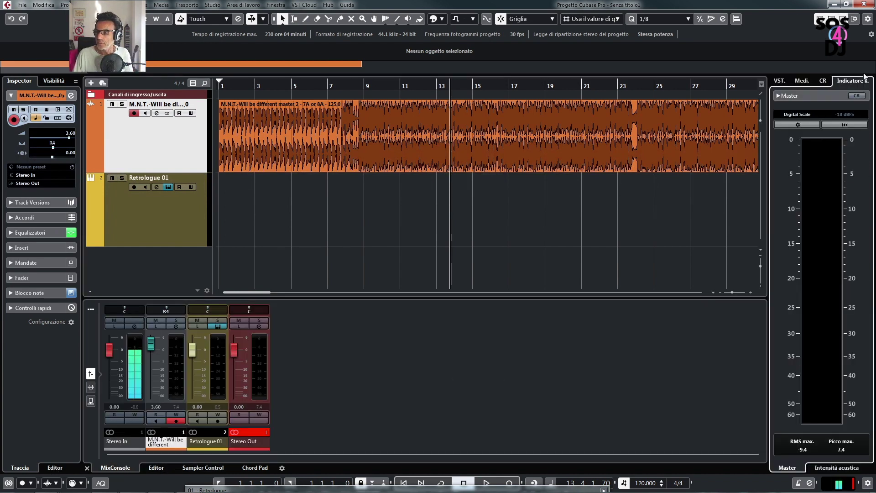
click(823, 81)
click(802, 80)
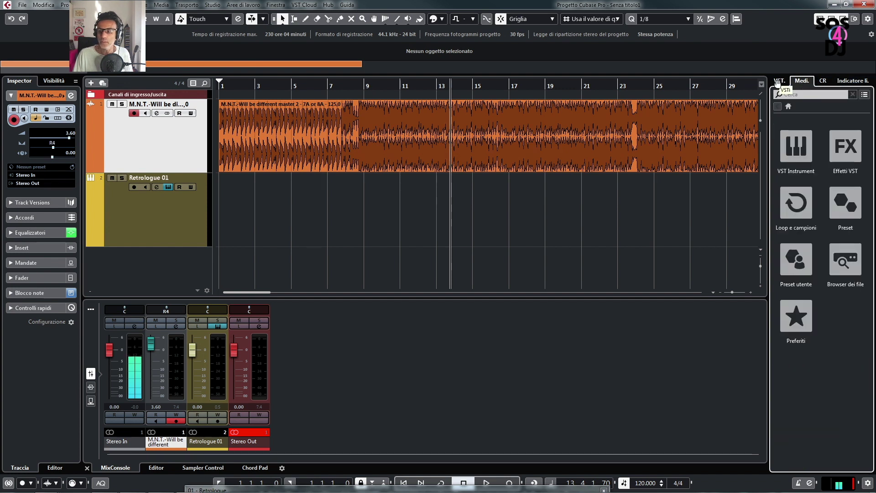
click(778, 82)
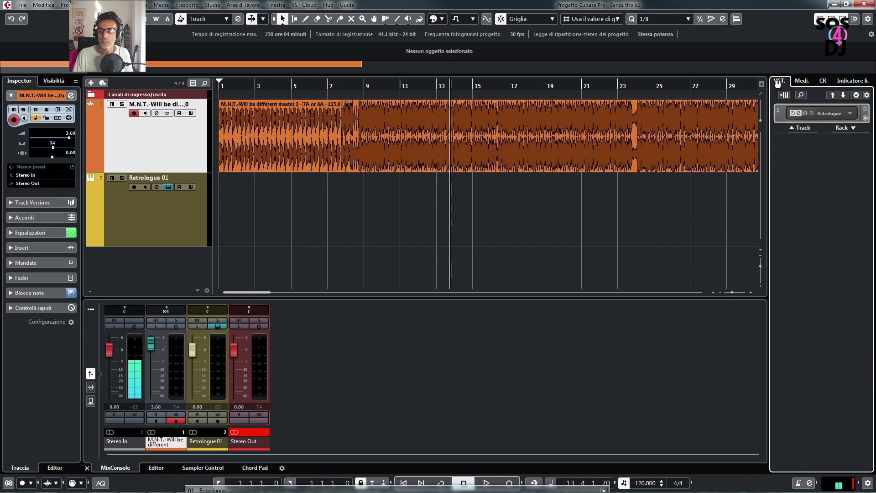
click(802, 81)
click(842, 19)
click(831, 18)
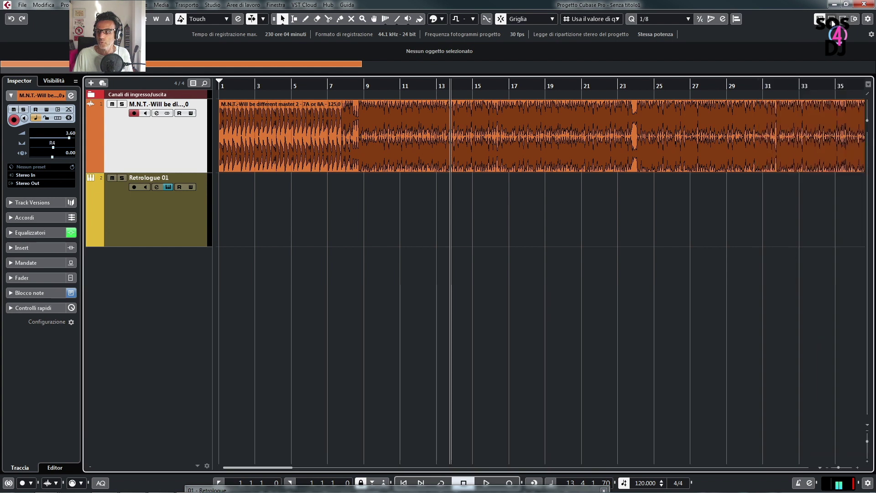
click(855, 20)
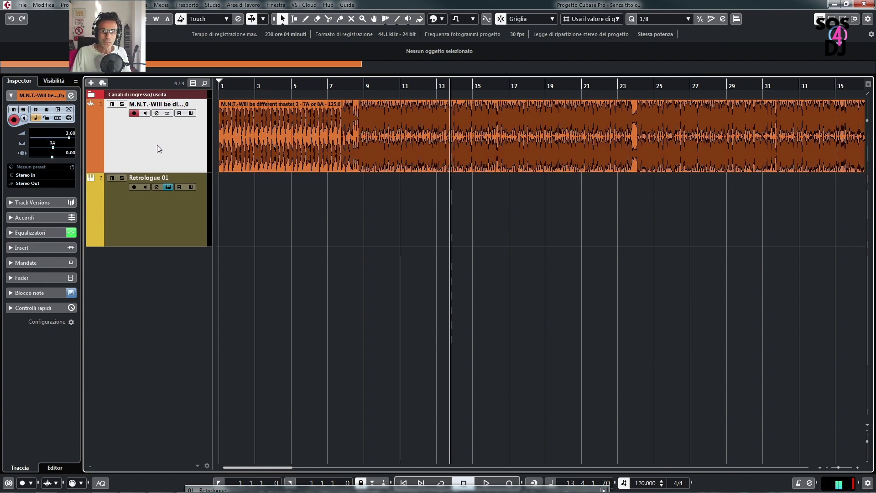
Play the project briefly from its start and stop playback
key(Home)
key(space)
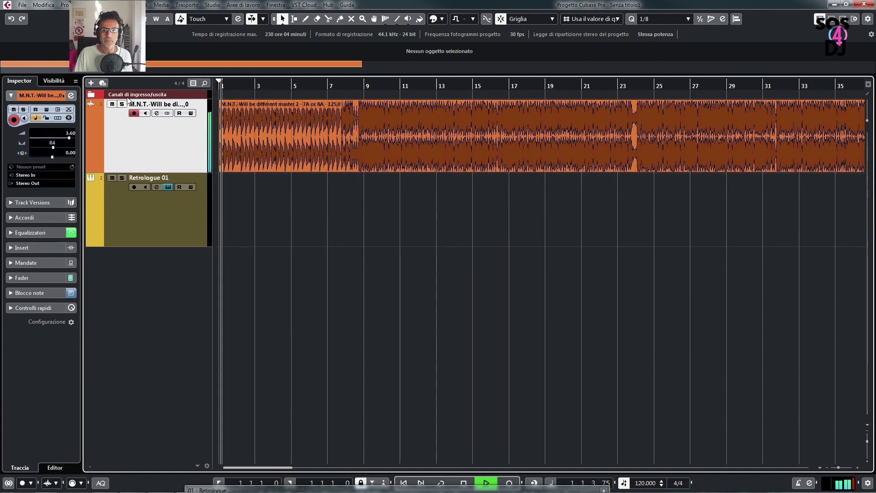
key(space)
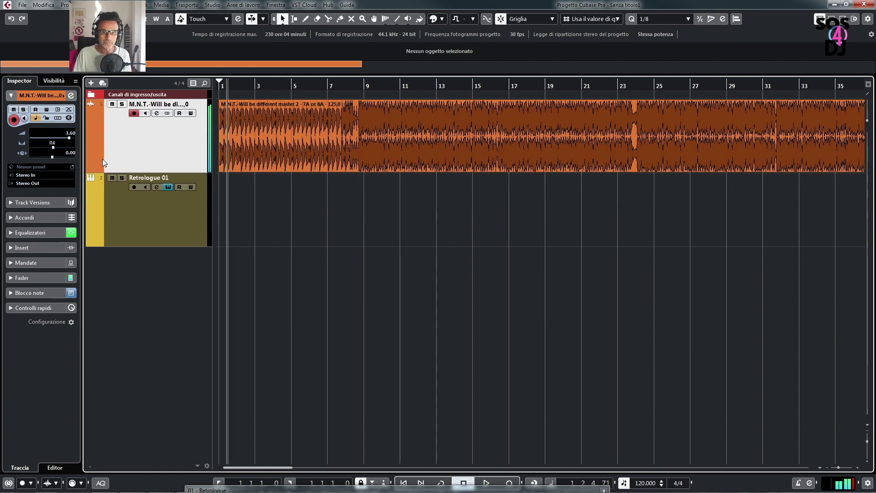
Lower the M.N.T. audio track's volume to 2.57 in the Inspector
click(67, 137)
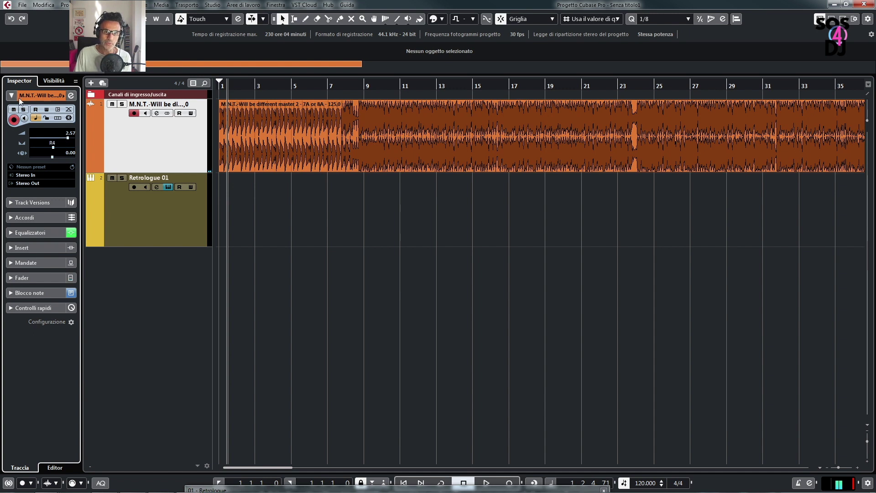
click(33, 99)
click(34, 98)
click(34, 98)
click(34, 99)
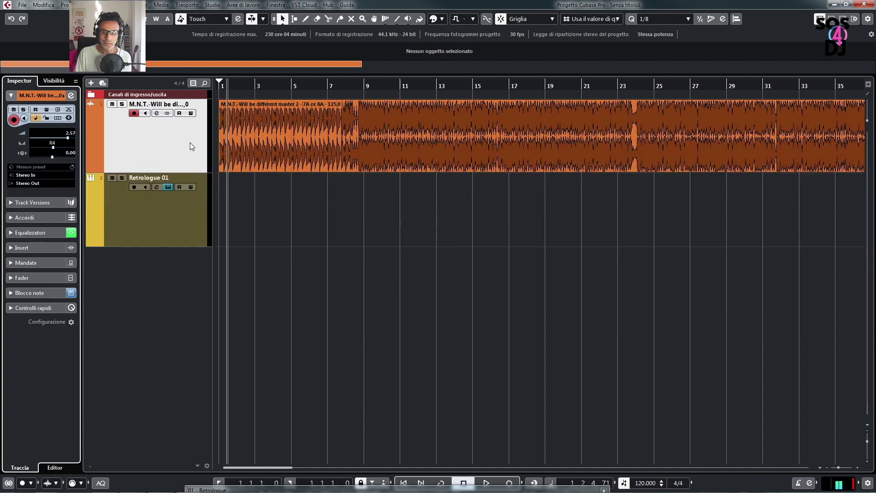
Select the M.N.T. audio event and try the track's Solo and Mute states, leaving both off
click(340, 135)
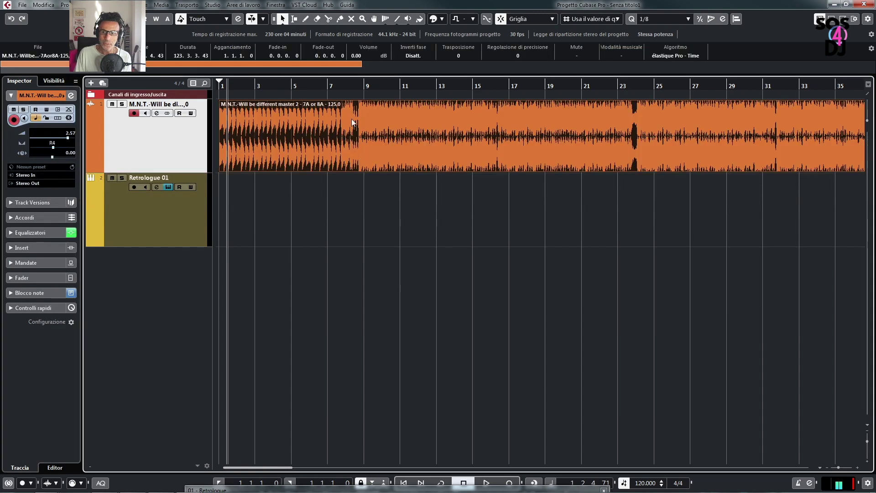
click(440, 20)
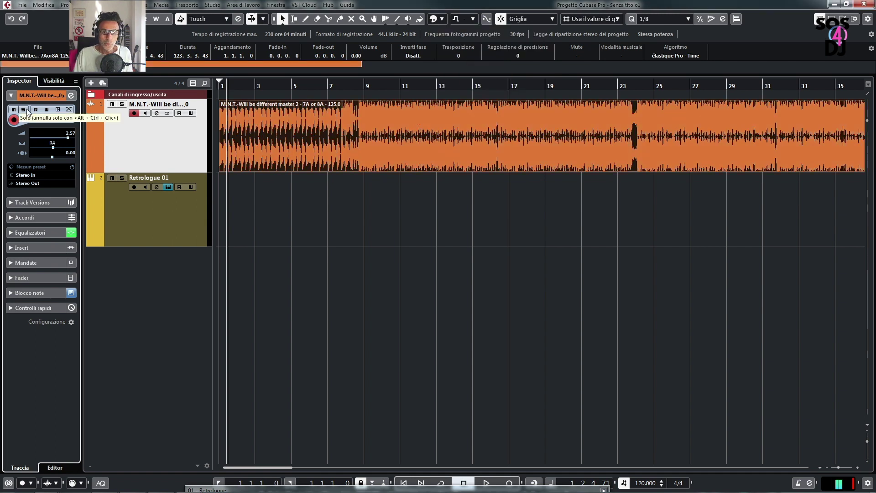
click(25, 110)
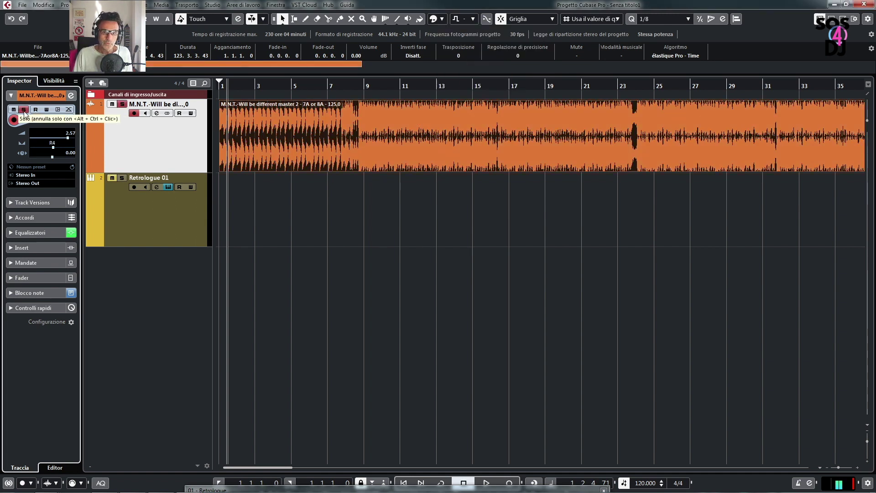
click(23, 111)
click(14, 110)
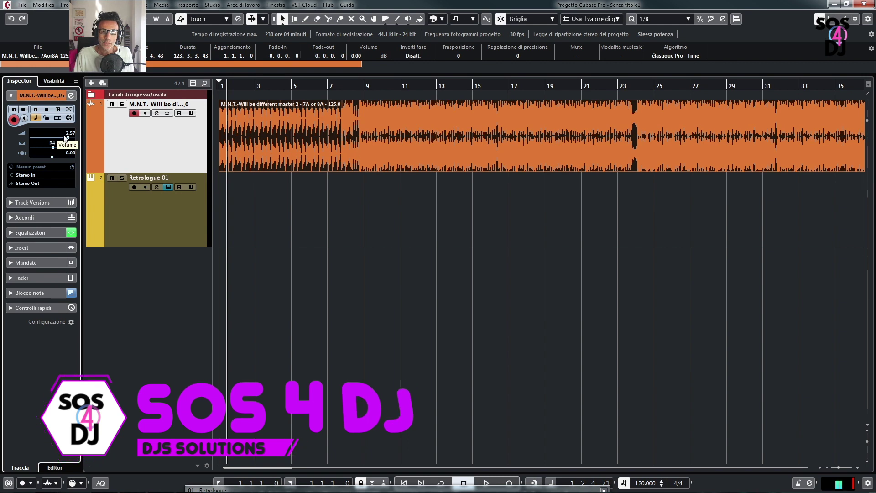
Play the project while varying the M.N.T. audio track's volume, settle it at -0.47, and stop playback
scroll(67, 138, down, 2)
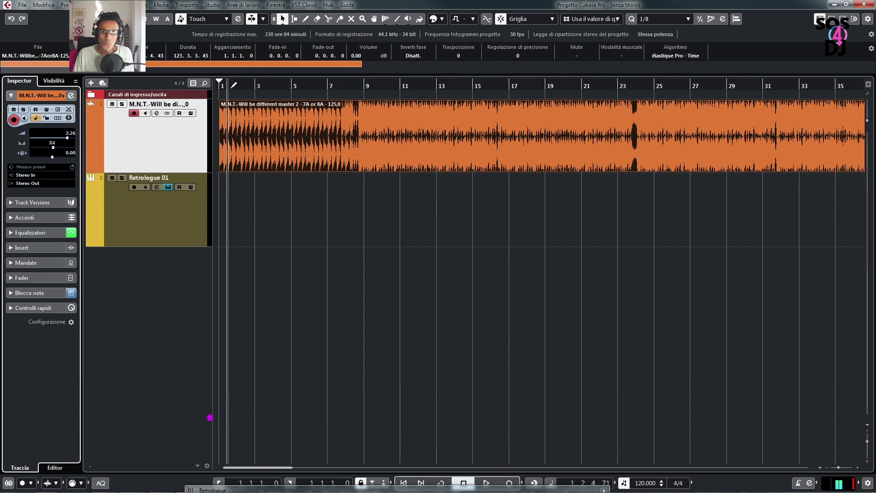
key(space)
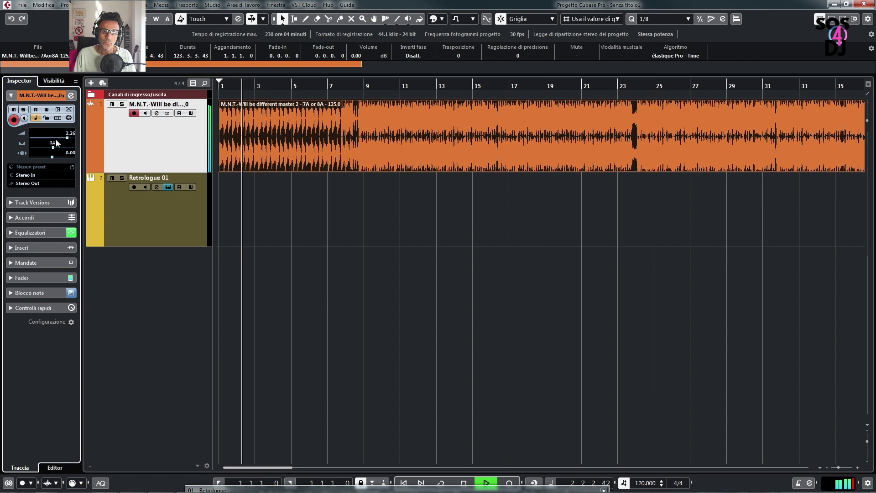
scroll(69, 139, up, 3)
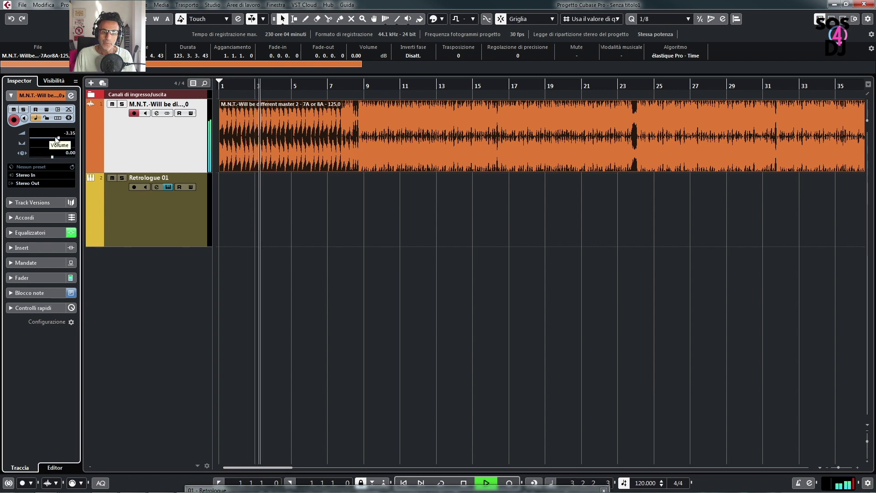
scroll(69, 139, down, 3)
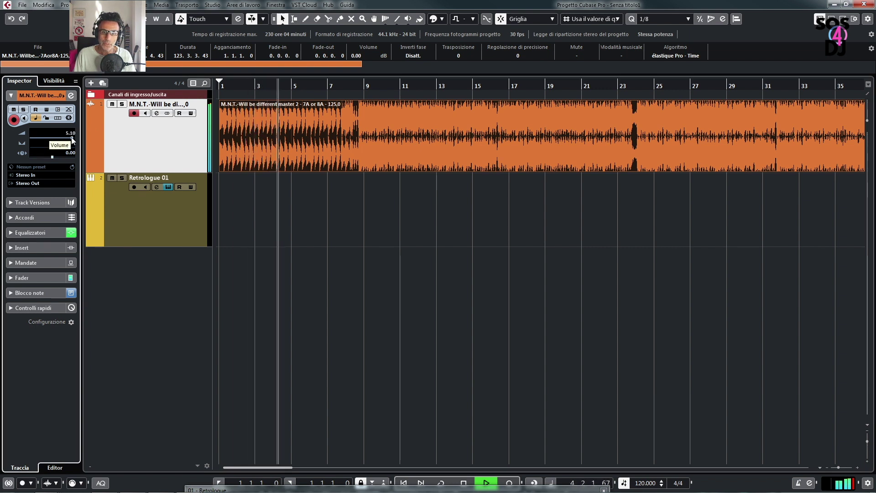
scroll(69, 140, down, 3)
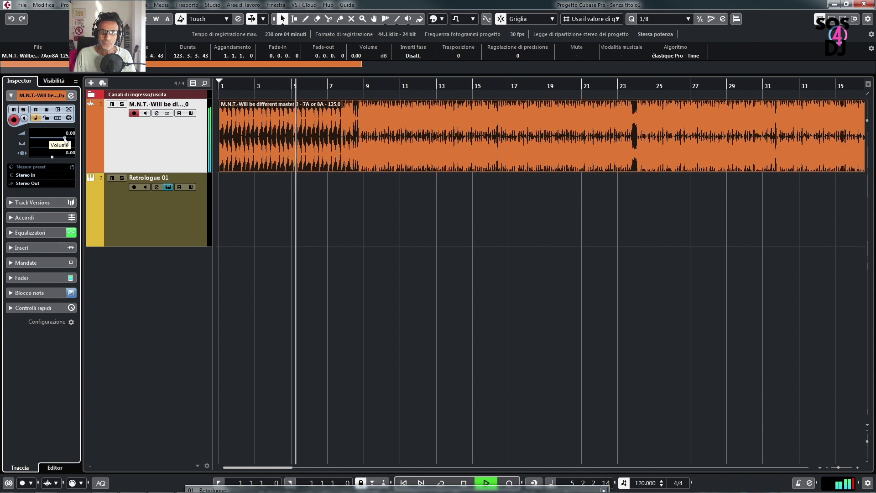
scroll(64, 141, down, 1)
key(space)
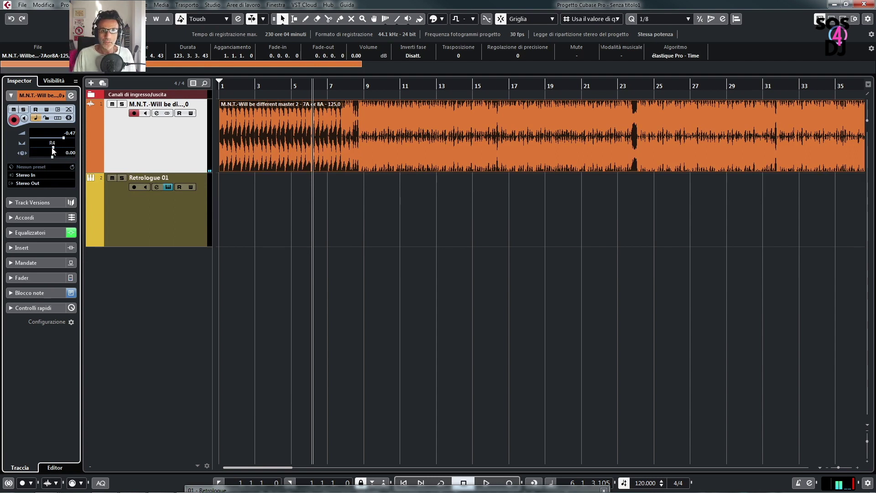
Pan the M.N.T. audio track to L85 and to full right while the project plays
mouse_move(55, 148)
mouse_down()
mouse_move(78, 151)
mouse_move(39, 149)
mouse_up()
key(space)
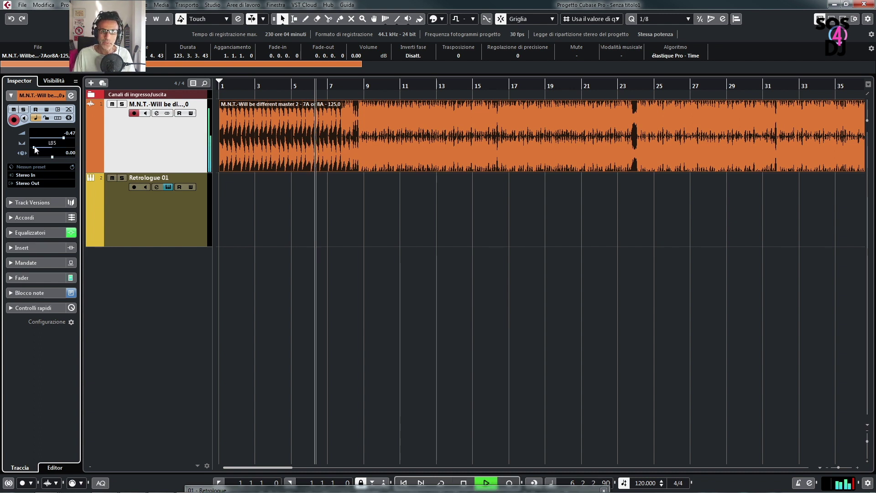
ctrl+click(39, 151)
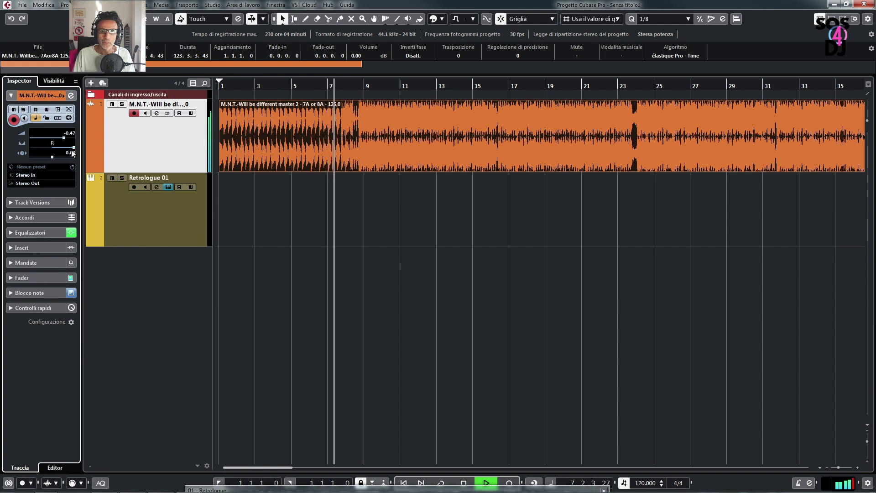
Center the M.N.T. audio track's pan in the Stereo Balance Panner, close the panner and stop playback
click(54, 148)
double_click(53, 148)
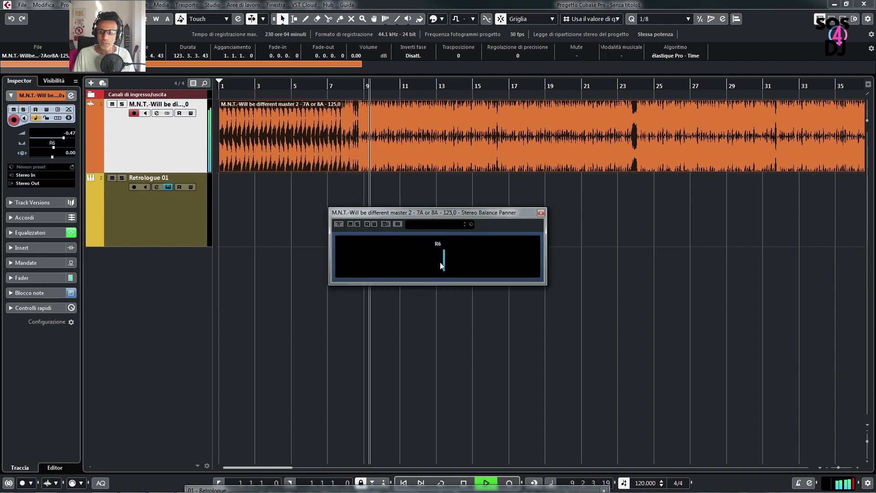
drag(445, 261, 437, 261)
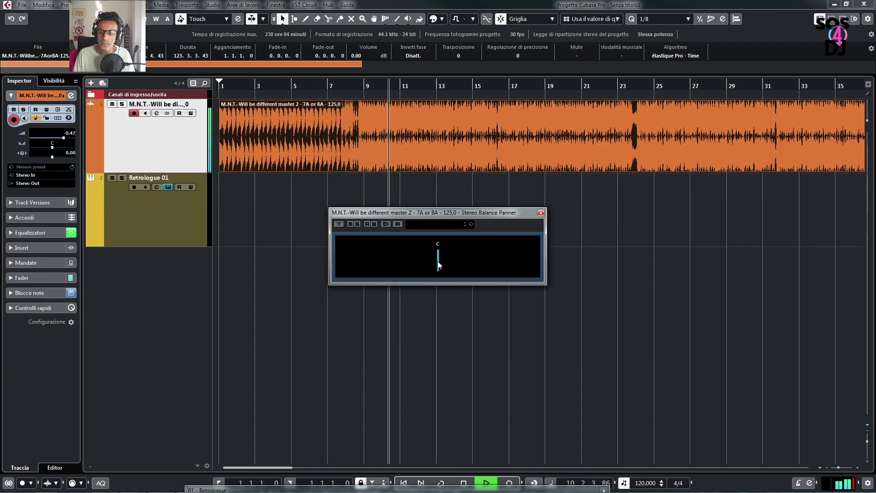
click(540, 213)
key(space)
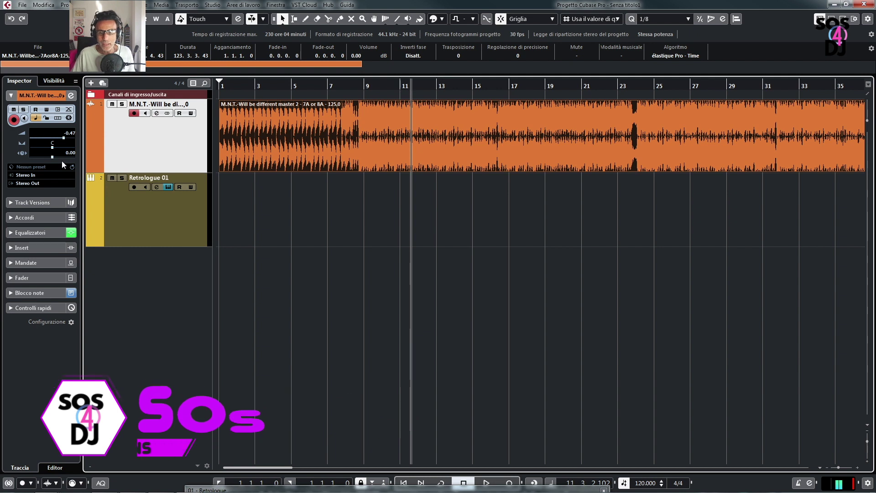
Check the Inspector for the Retrologue 01 track, reselect the M.N.T. audio track and view its available track presets
click(177, 213)
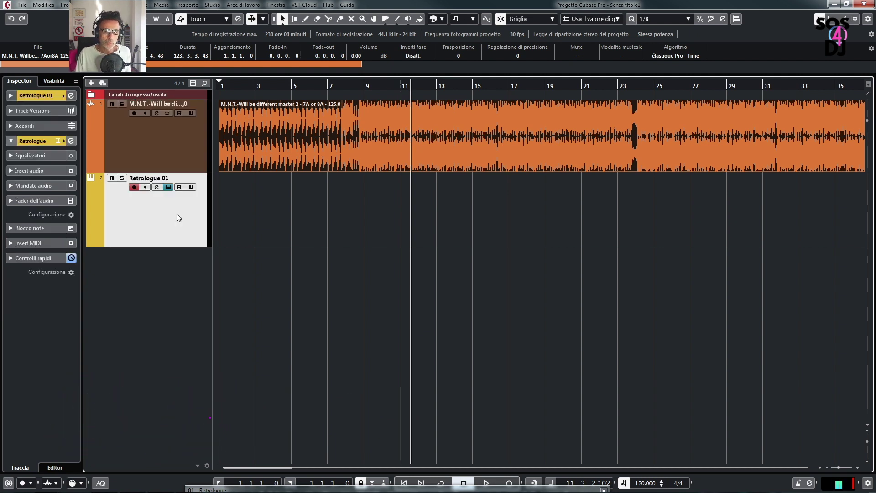
click(177, 151)
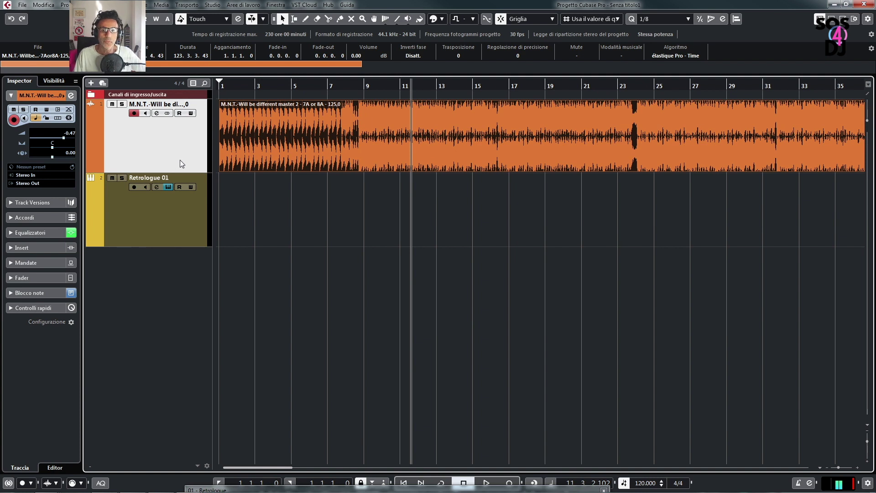
click(46, 167)
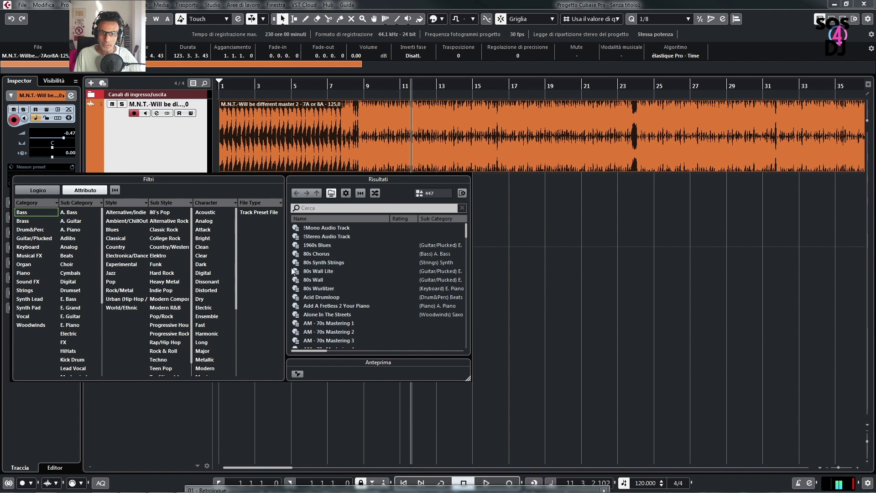
key(Escape)
View the M.N.T. audio track's input and output routing choices without changing the assigned buses
click(39, 175)
key(Escape)
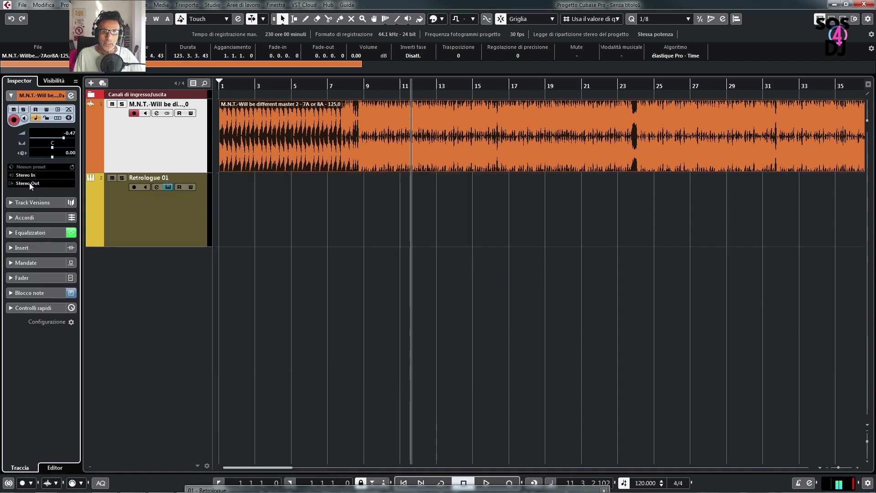
click(29, 183)
key(Escape)
click(39, 183)
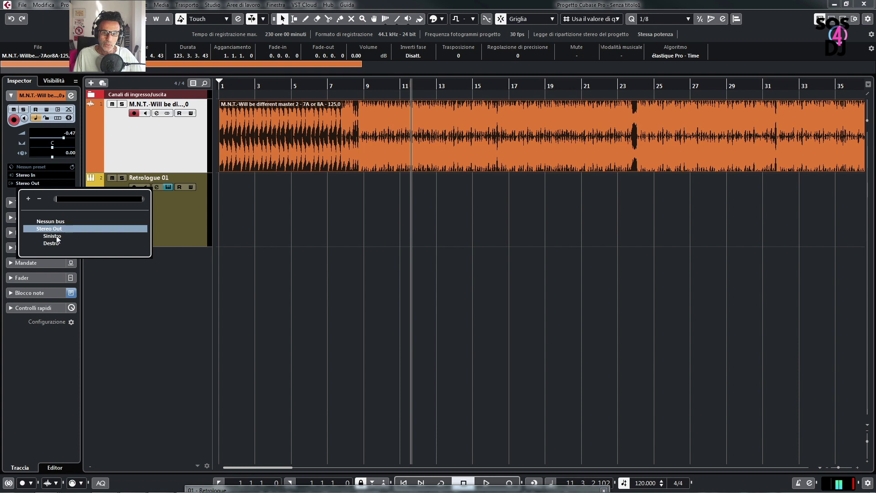
click(157, 299)
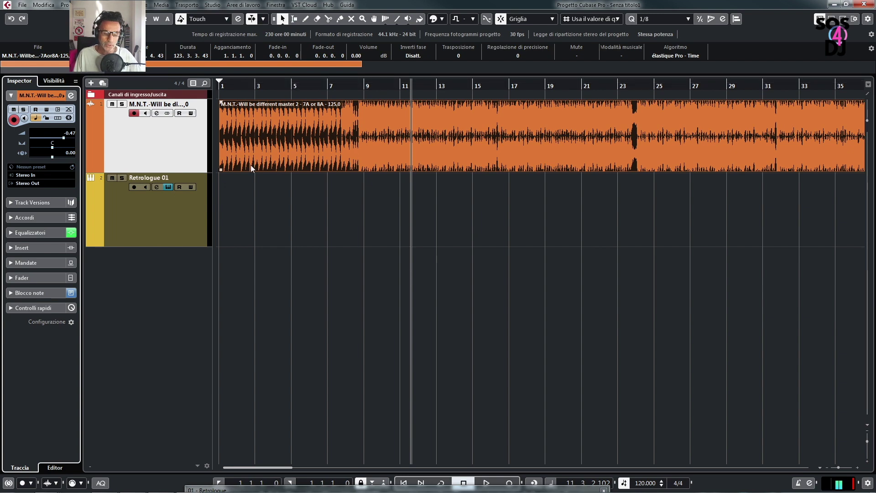
Open the Audio Connections window to view the Stereo Out bus outputs
click(212, 6)
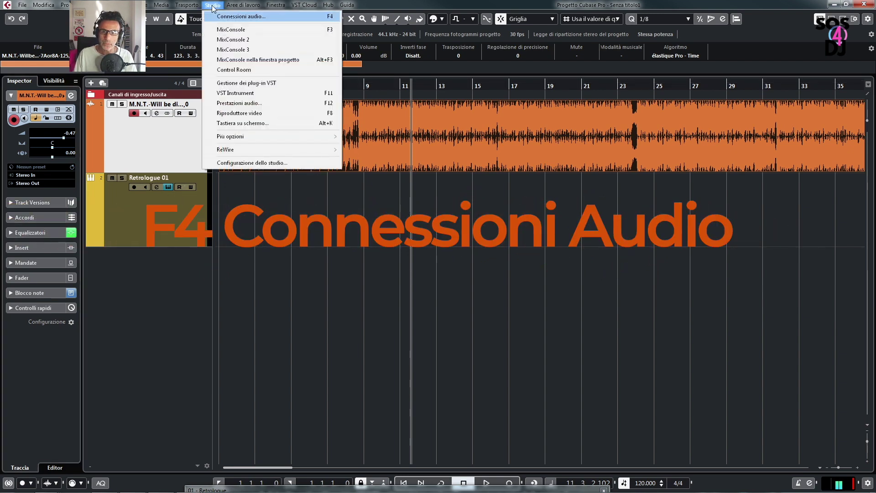
click(250, 19)
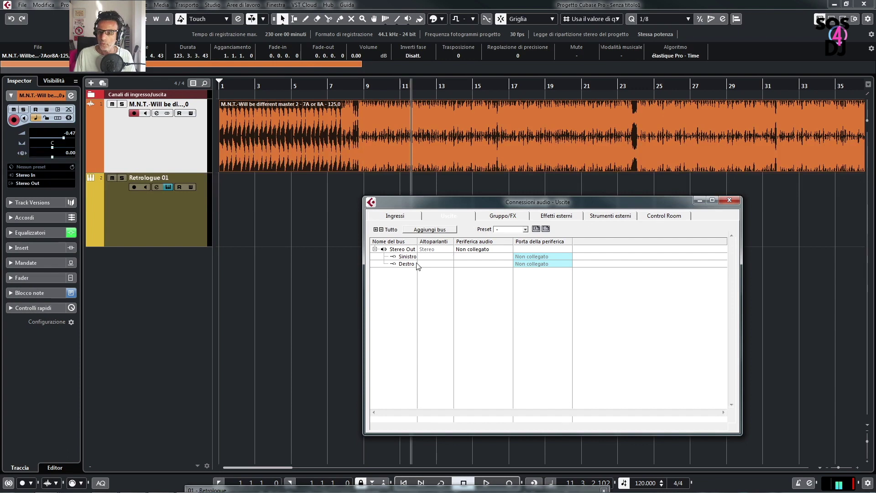
View the Control Room routing in the audio connections, and close the Audio Connections window
click(664, 217)
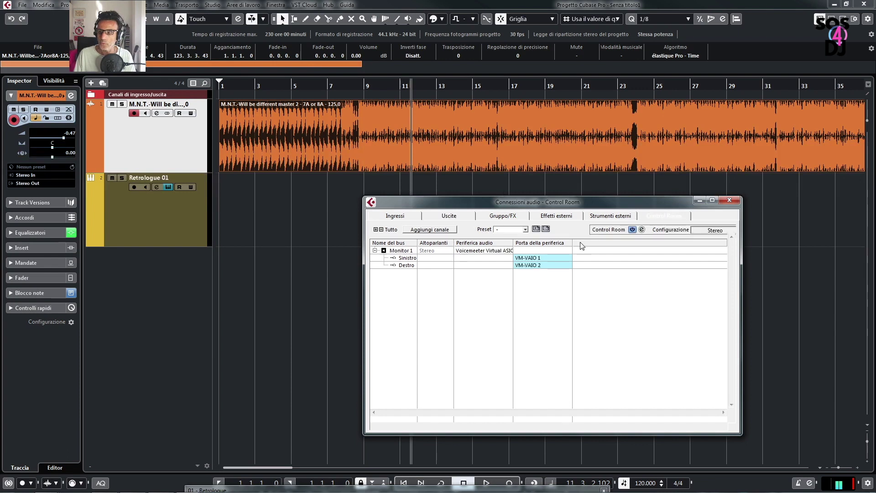
click(729, 200)
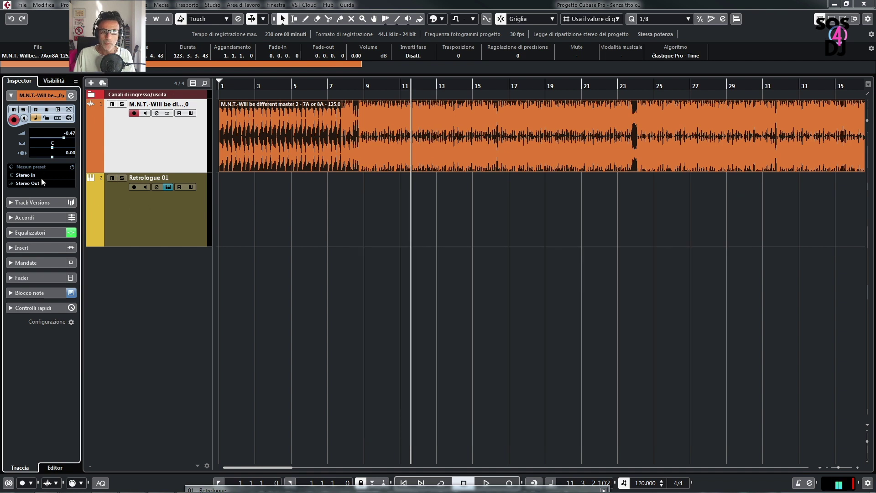
Create a new track version of the M.N.T. audio track and paste the copied audio event into it at the playhead
click(31, 202)
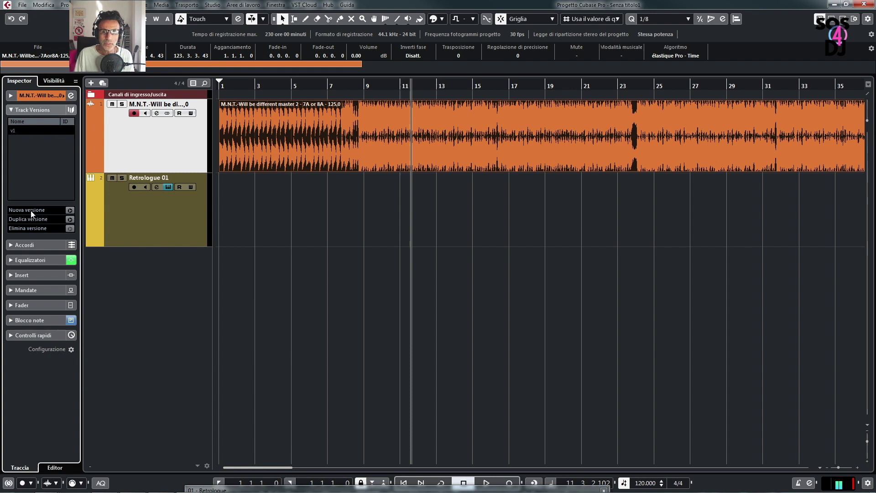
click(71, 211)
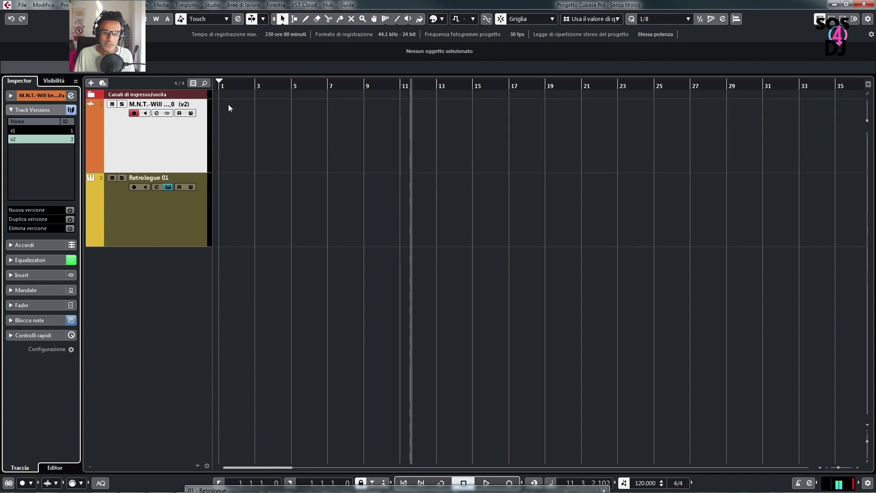
key(ctrl+v)
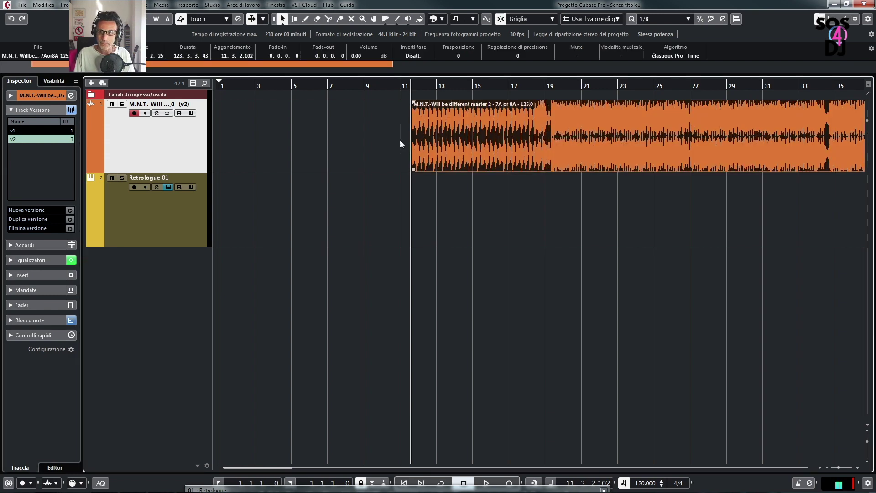
Trim the start of the pasted audio event and move the event earlier, to position 2. 4. 3. 0
drag(546, 137, 425, 119)
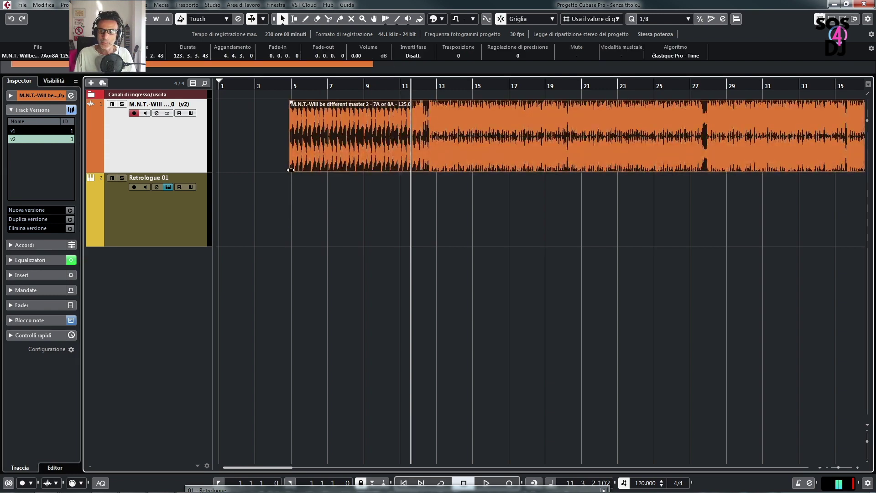
drag(291, 169, 434, 170)
drag(604, 141, 424, 141)
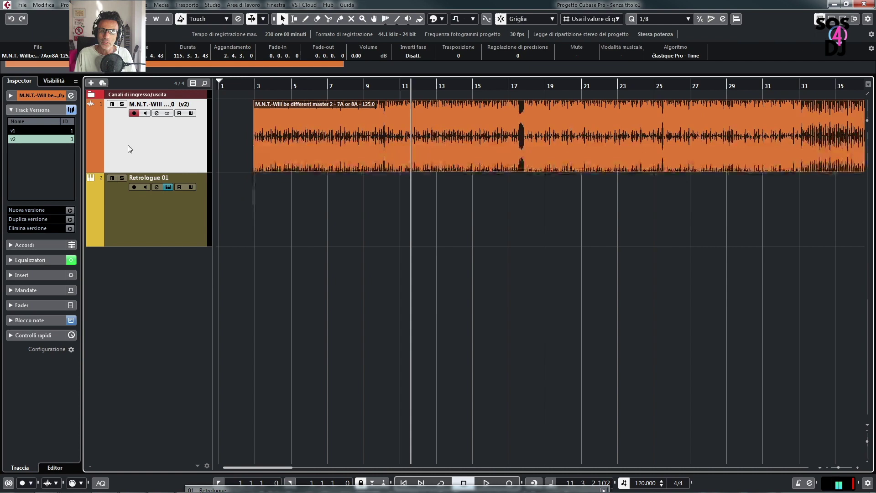
Switch between track versions v1 and v2 to compare them, and delete version v2
click(39, 132)
click(42, 138)
click(41, 131)
click(39, 138)
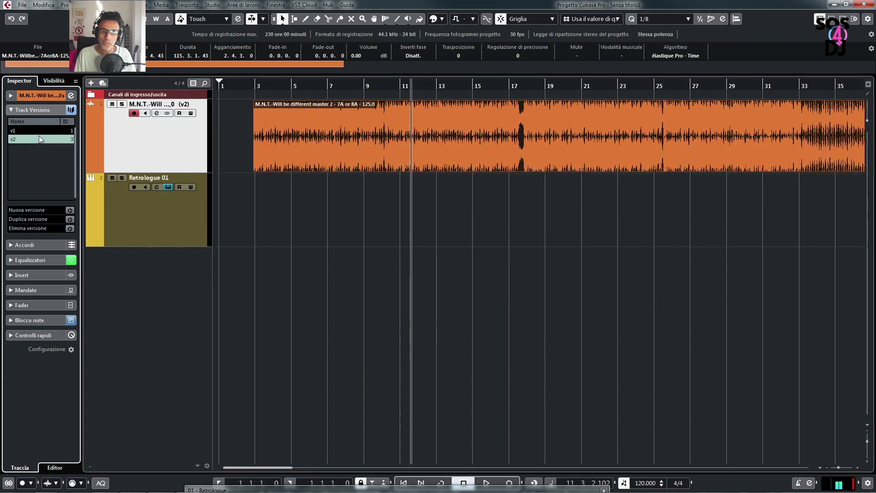
click(70, 228)
click(18, 108)
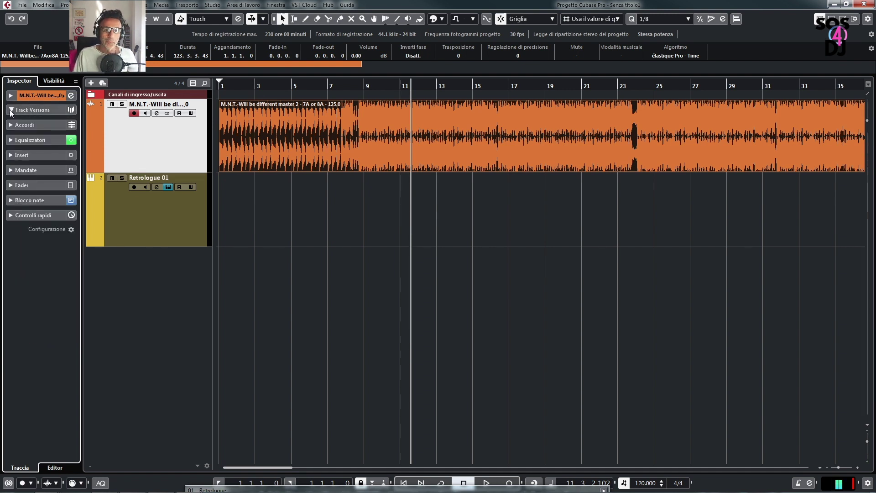
Show and collapse the Track Versions and Chords sections of the M.N.T. track's Inspector
click(10, 109)
click(9, 110)
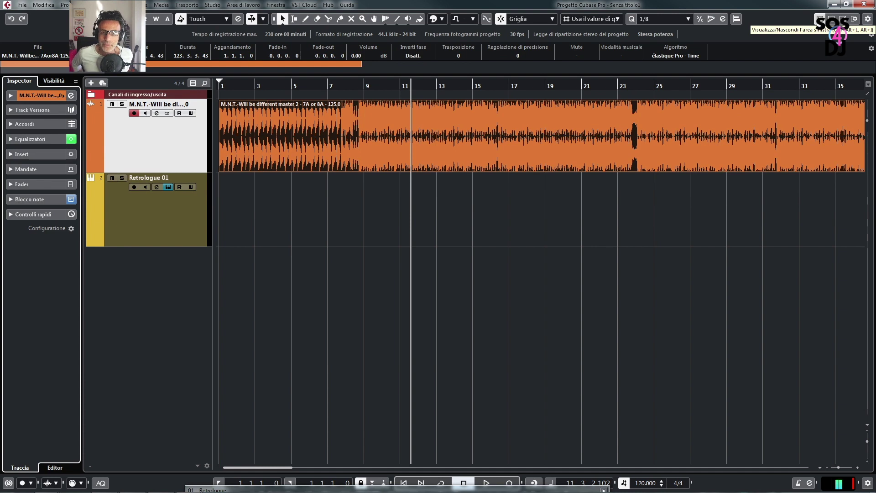
click(12, 110)
click(11, 110)
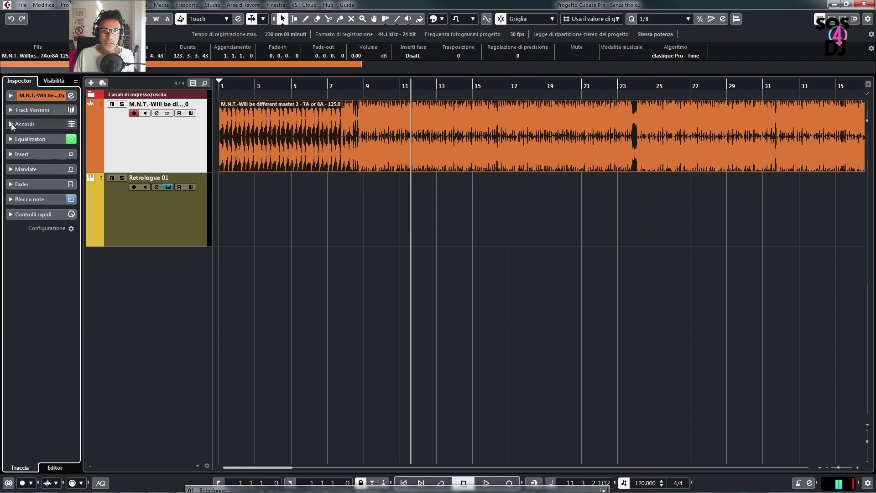
click(12, 124)
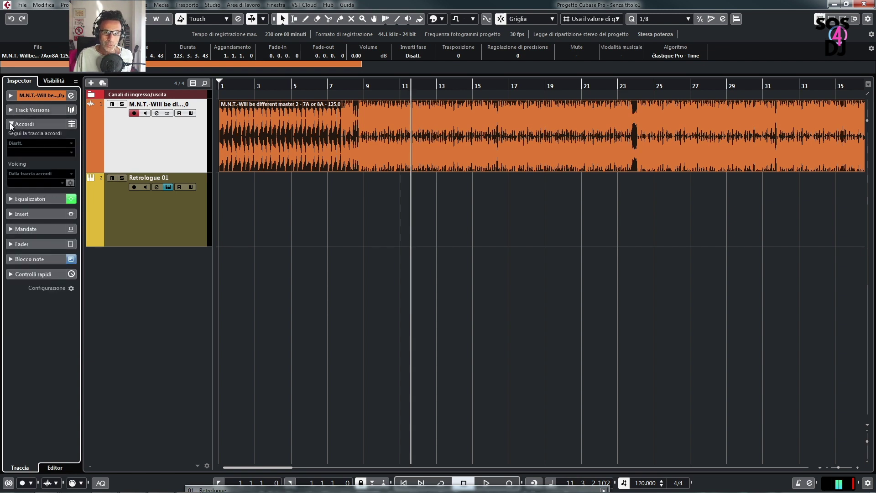
click(11, 125)
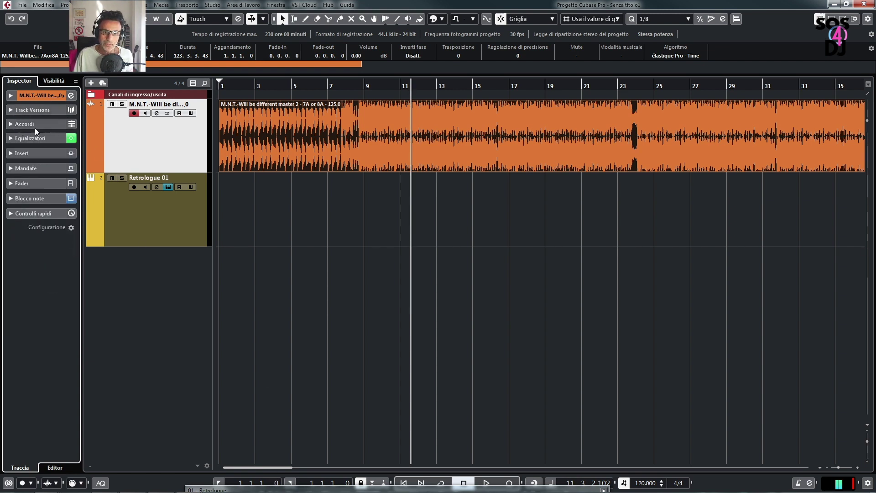
Show the M.N.T. track's equalizer, pull band 3 down to -6.7 dB at 161.3 Hz, and disable bands 2, 3 and 4
click(12, 138)
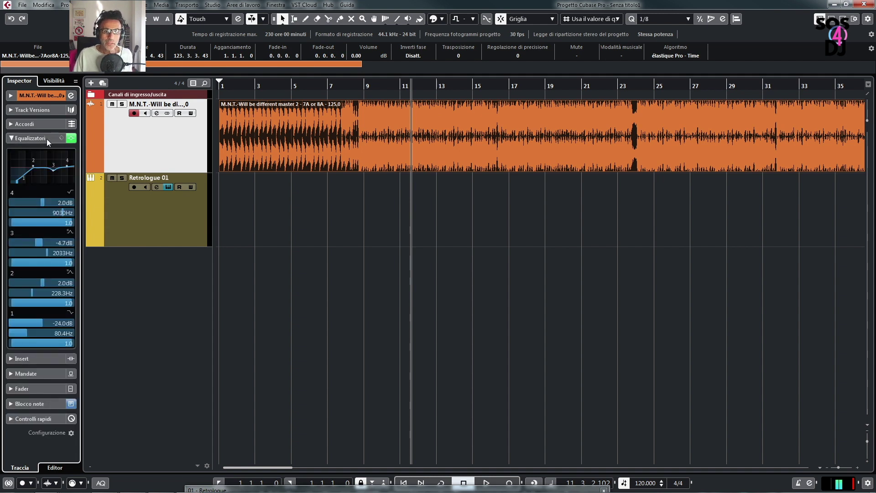
drag(53, 170, 24, 178)
double_click(30, 169)
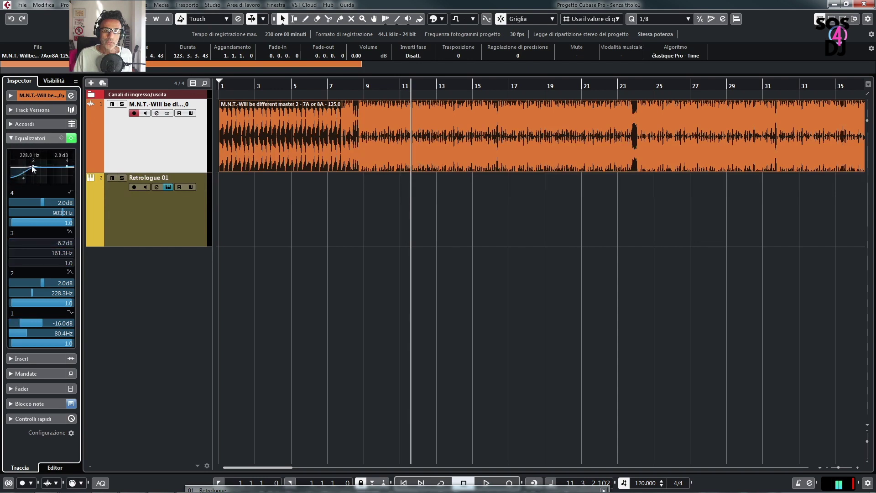
double_click(32, 166)
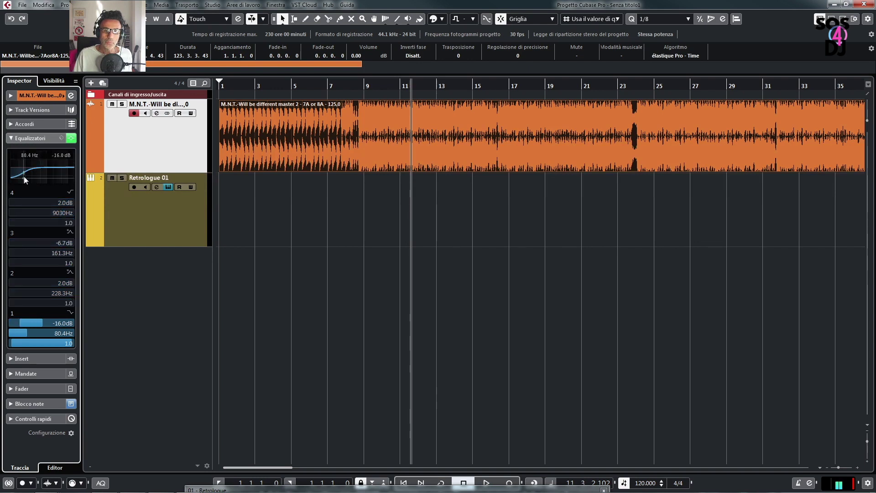
Reshape the EQ during playback: -17.3 dB at 113.9 Hz, 4.0 dB at 228.3 Hz, 7.7 dB at 2246 Hz, 10.7 dB at 8176 Hz
mouse_move(23, 176)
mouse_down()
mouse_move(34, 162)
mouse_move(66, 161)
mouse_move(21, 174)
mouse_move(36, 179)
mouse_move(26, 179)
mouse_move(33, 163)
mouse_up()
key(space)
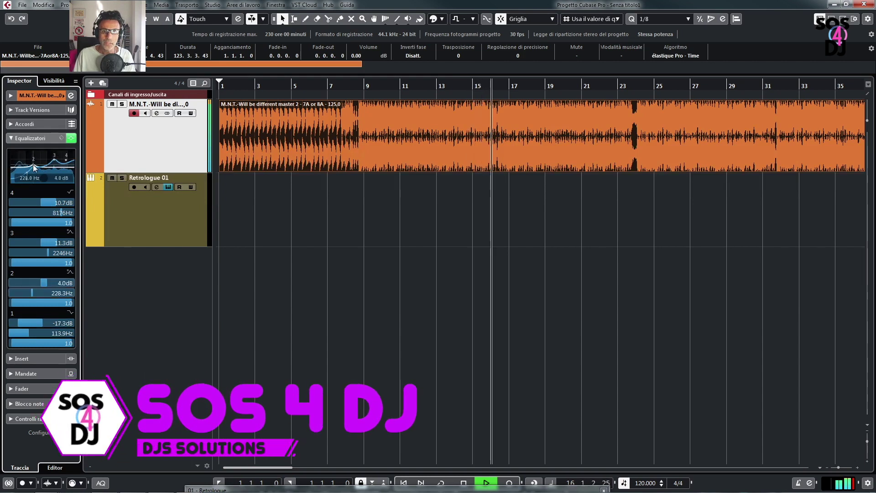
key(space)
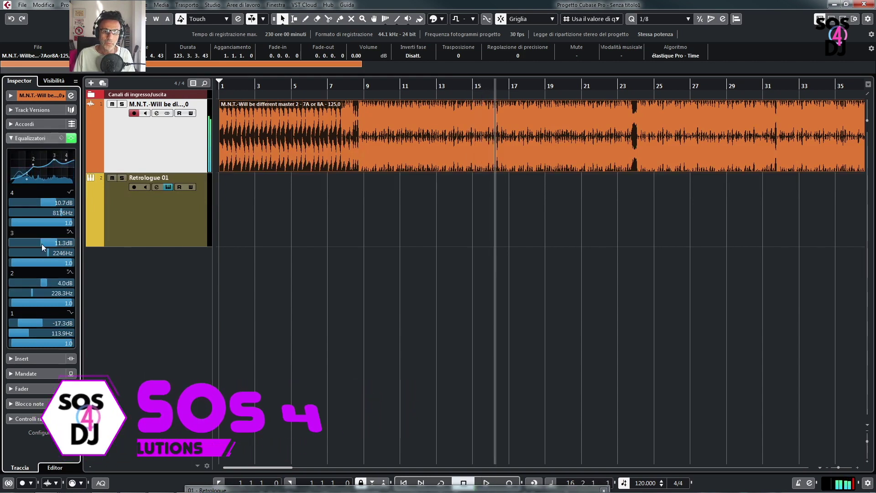
drag(56, 242, 50, 243)
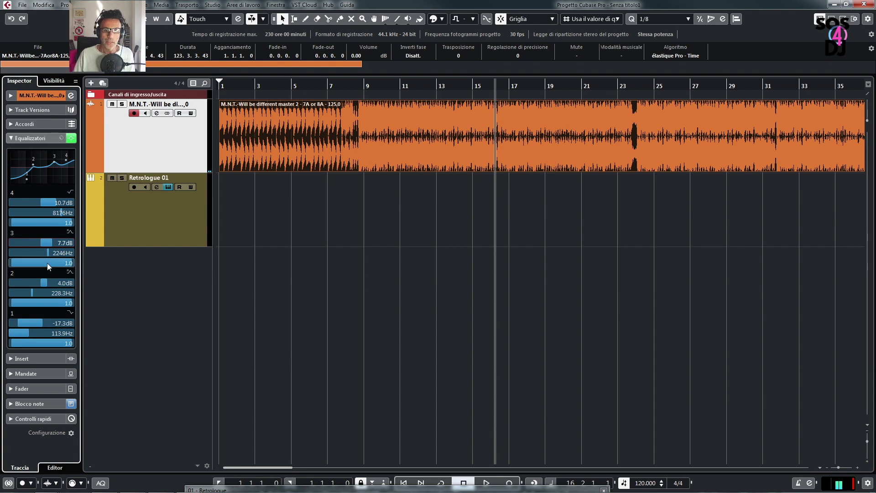
Set EQ band 4 to 7.3 dB at 8393 Hz in the M.N.T. track's channel settings window, and close the window
click(75, 96)
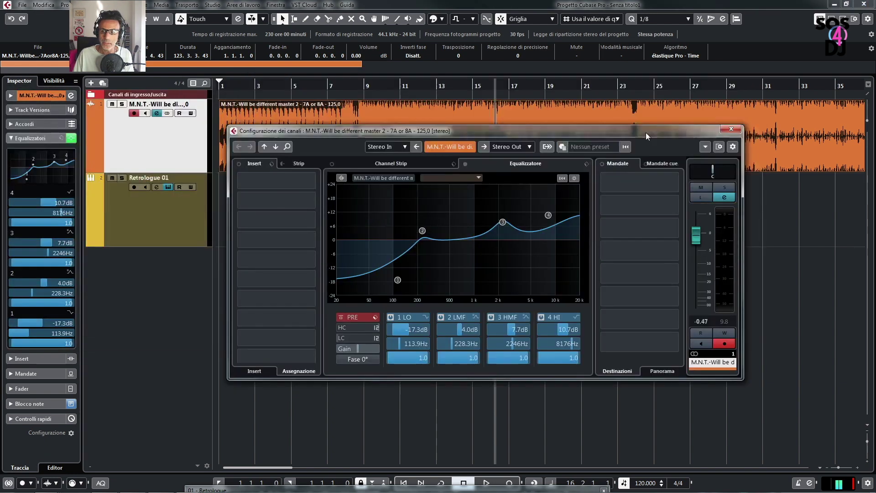
drag(645, 133, 660, 138)
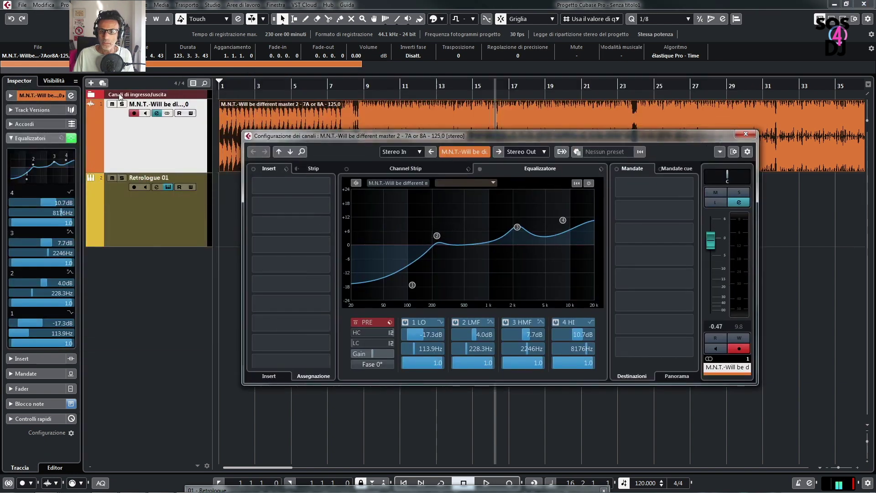
click(71, 96)
click(72, 96)
drag(566, 135, 574, 96)
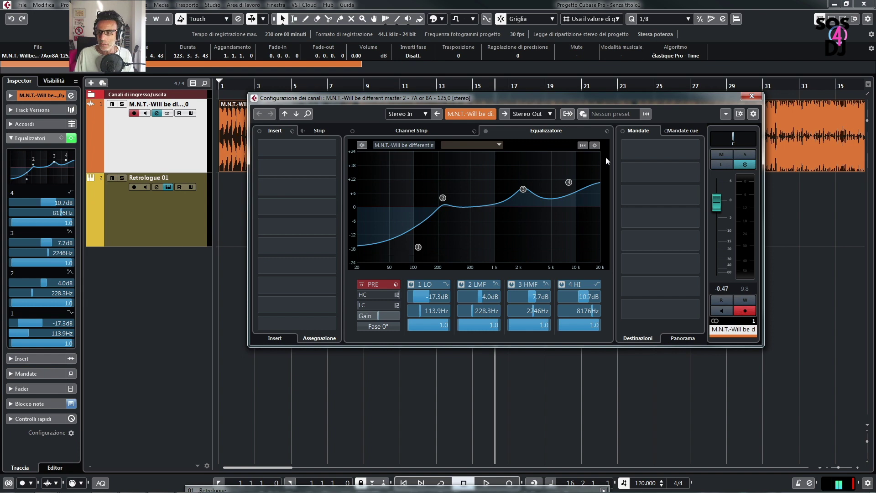
drag(568, 182, 569, 190)
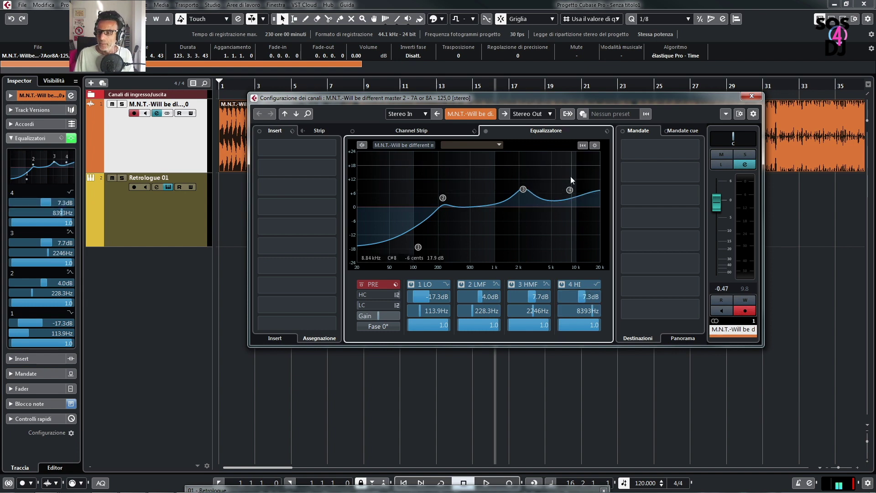
click(750, 96)
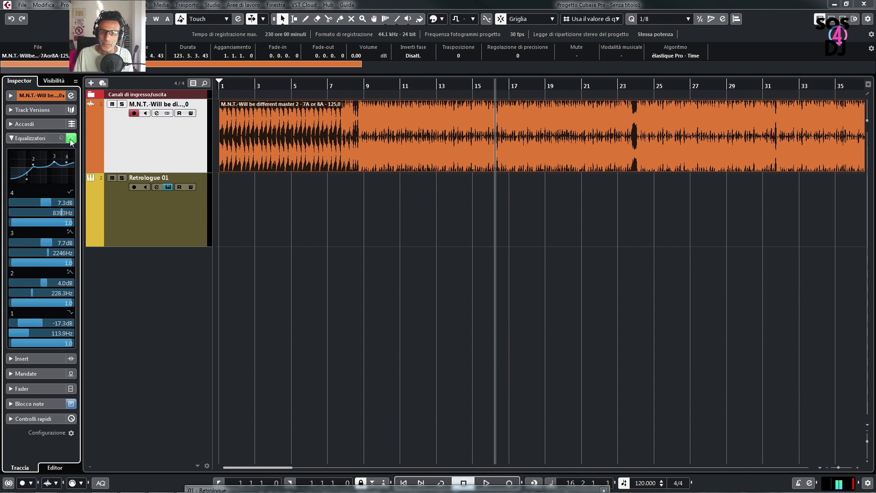
Bypass and reactivate the M.N.T. track's equalizer, and collapse its Inspector section
click(71, 139)
click(71, 139)
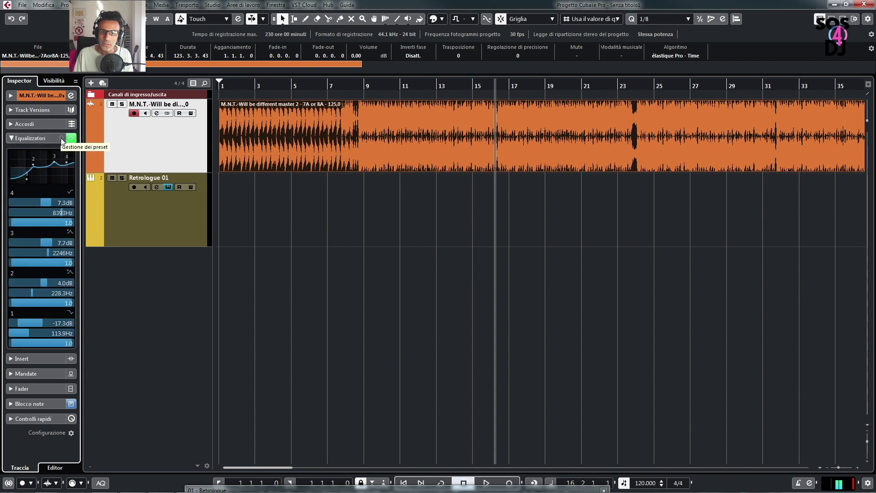
click(11, 139)
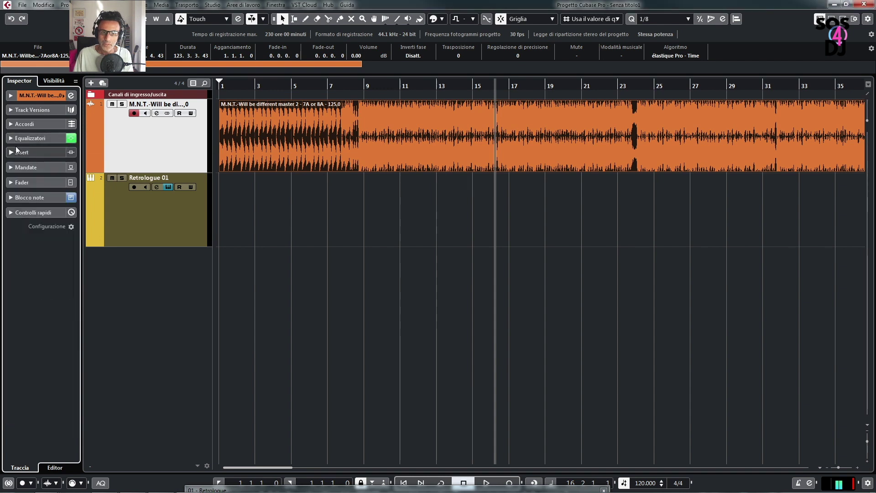
Load the PingPongDelay effect into the first insert slot of the M.N.T. audio track
click(11, 153)
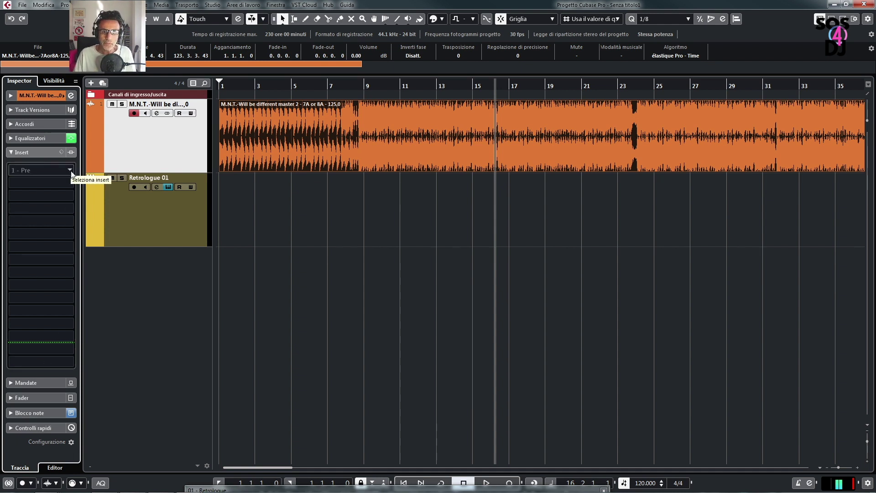
click(55, 170)
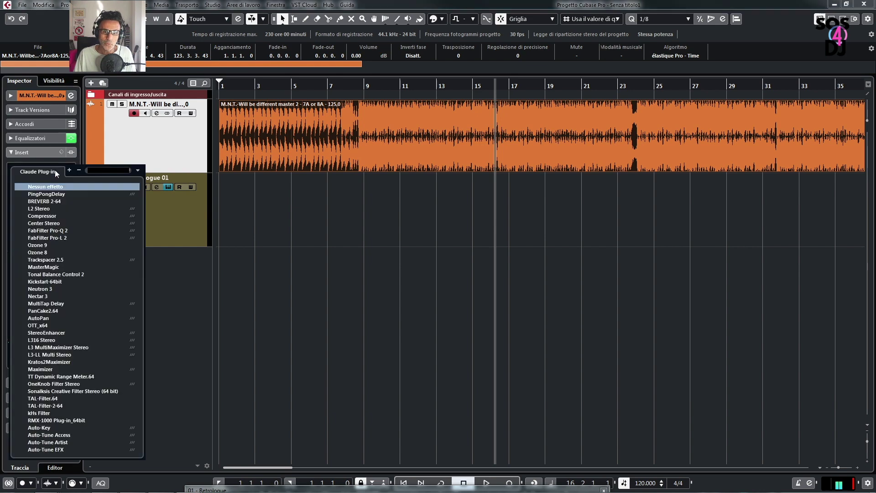
click(50, 194)
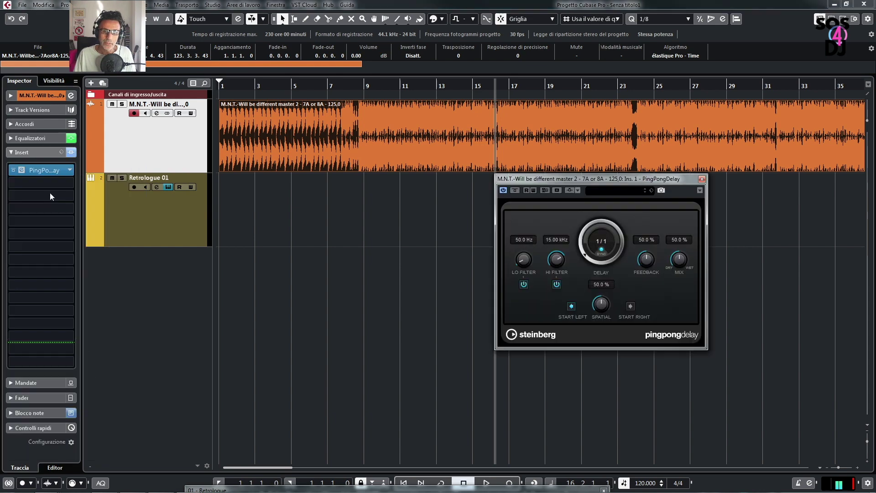
View the available plug-in collections for the first insert slot, keeping the Claude Plug-in collection and the PingPongDelay effect
click(71, 170)
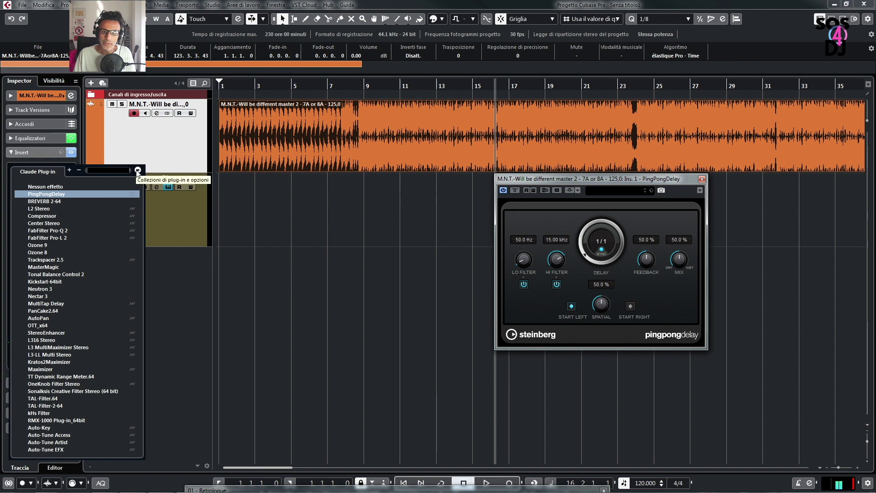
click(137, 171)
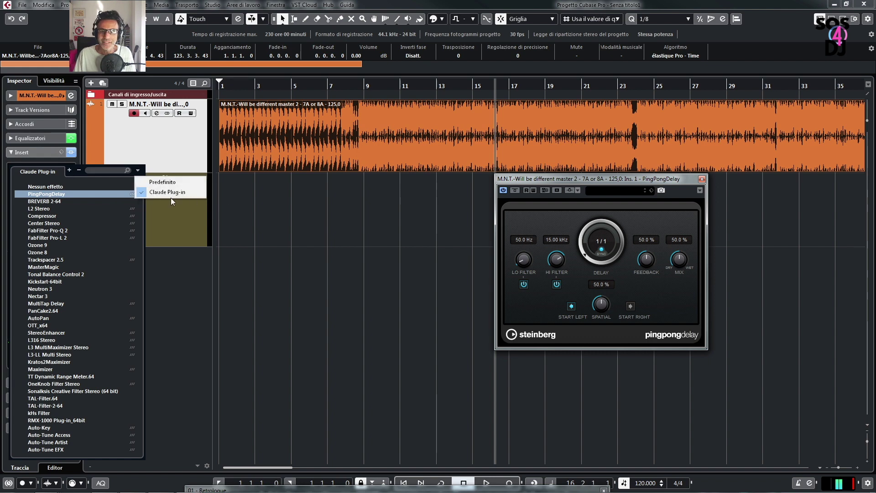
click(274, 215)
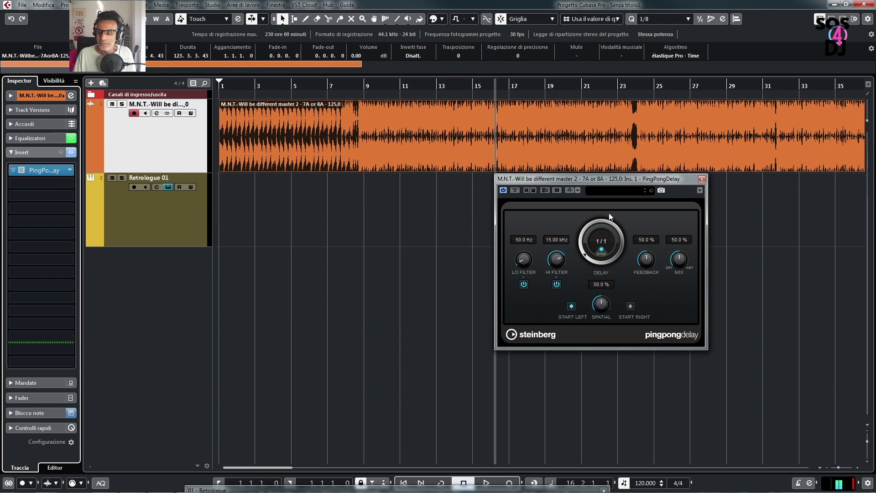
Set the PingPongDelay's delay time to 1/4 and play the project from the start to hear the effect
drag(587, 254, 584, 241)
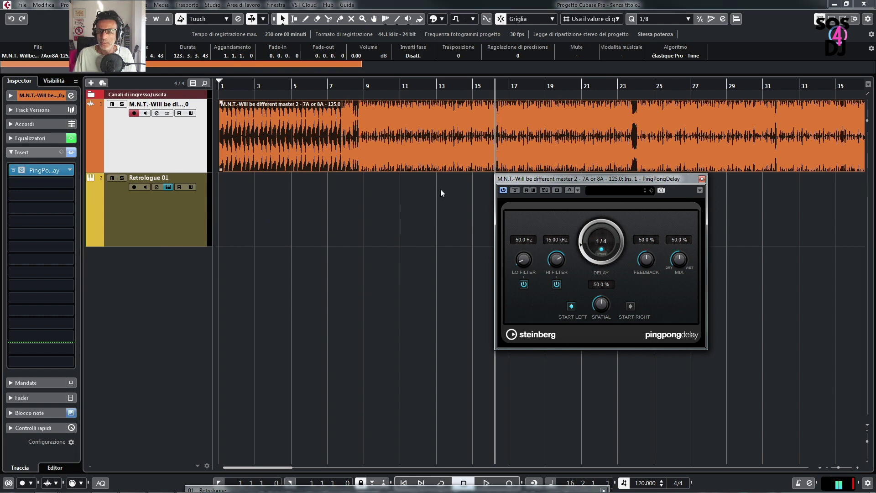
key(space)
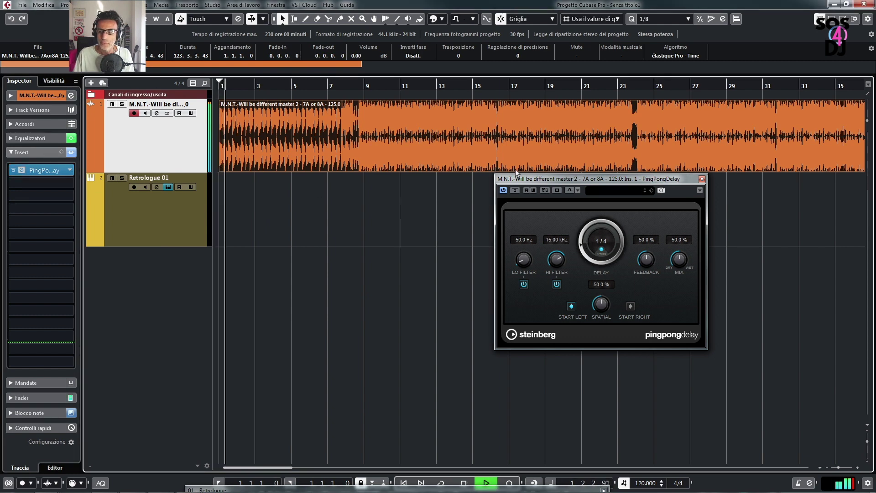
drag(588, 255, 585, 241)
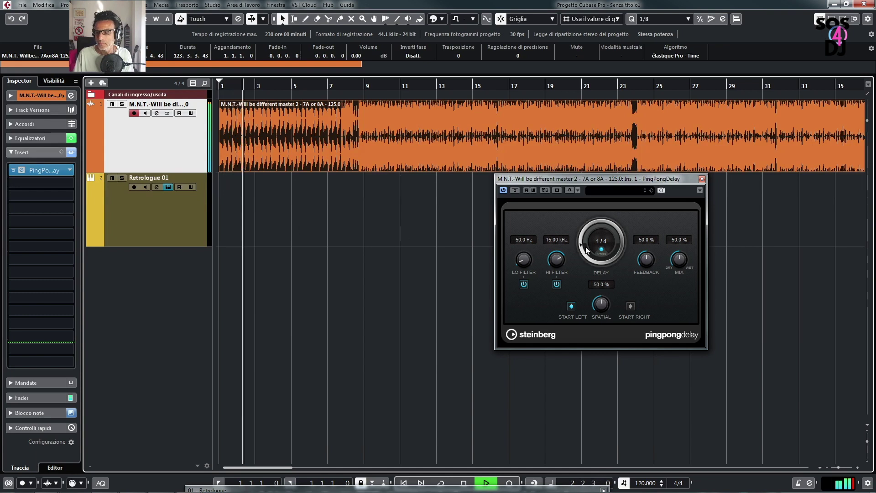
Bypass the PingPongDelay insert during playback, close its editor, and stop the project
key(space)
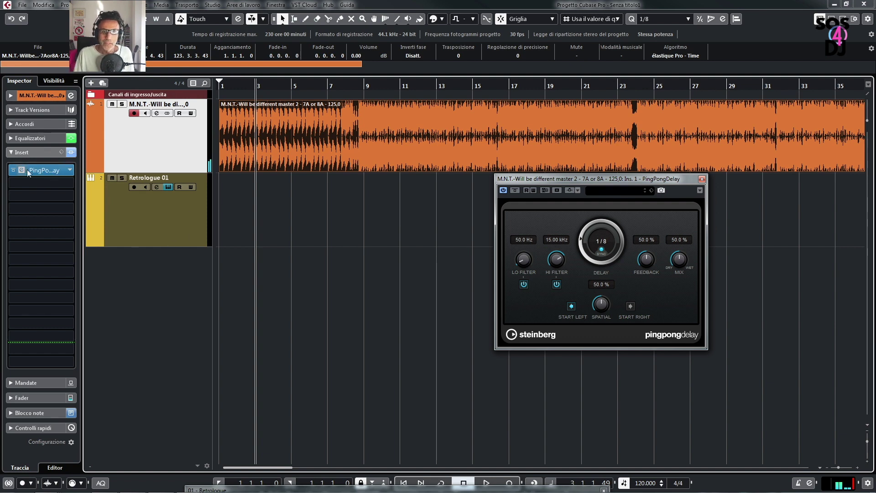
key(space)
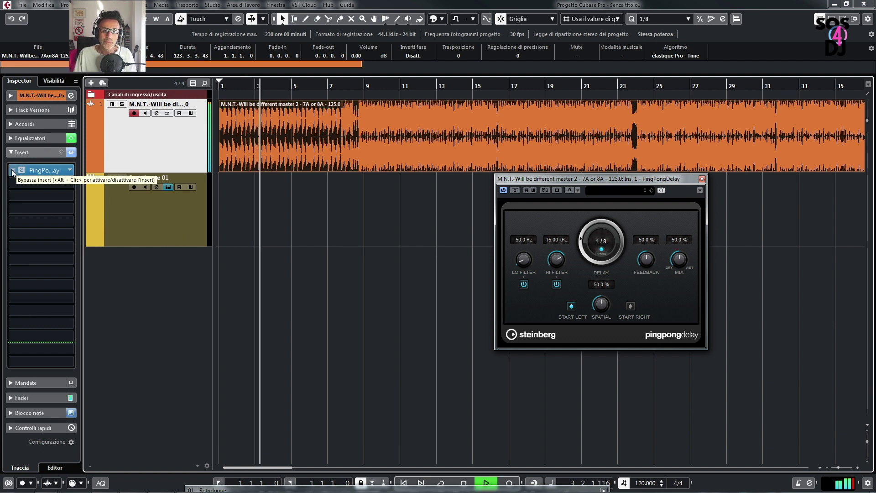
click(13, 170)
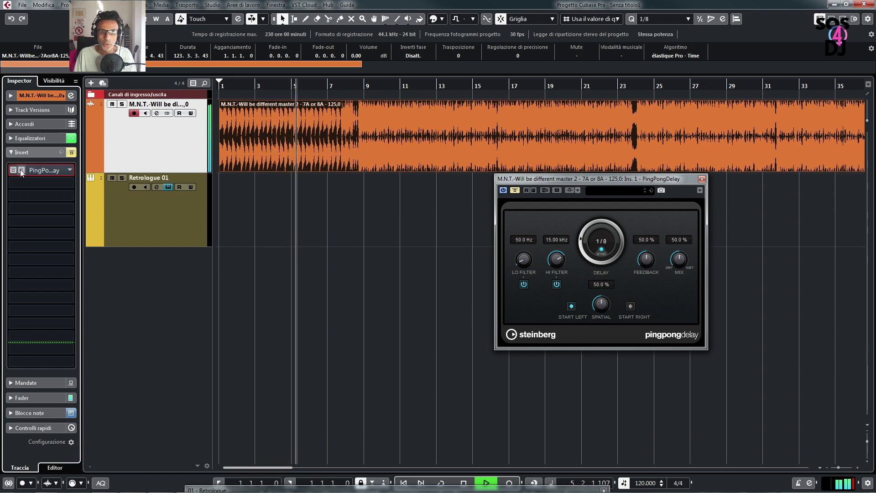
click(21, 171)
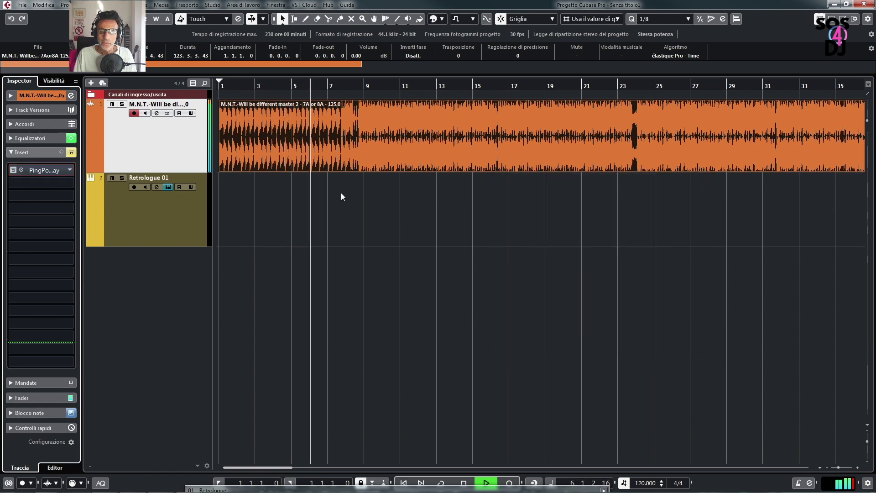
click(22, 170)
click(22, 170)
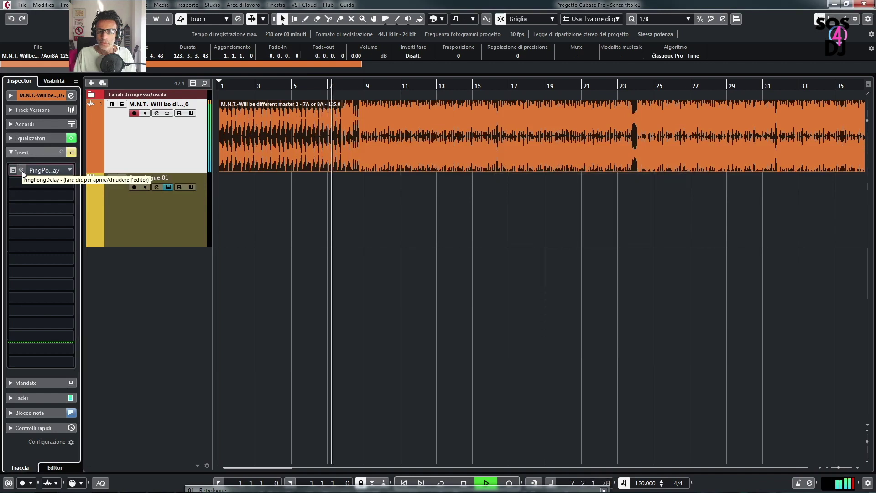
key(space)
Remove PingPongDelay from the first insert slot with Nessun effetto, discarding its changes, and collapse the Insert section
click(69, 170)
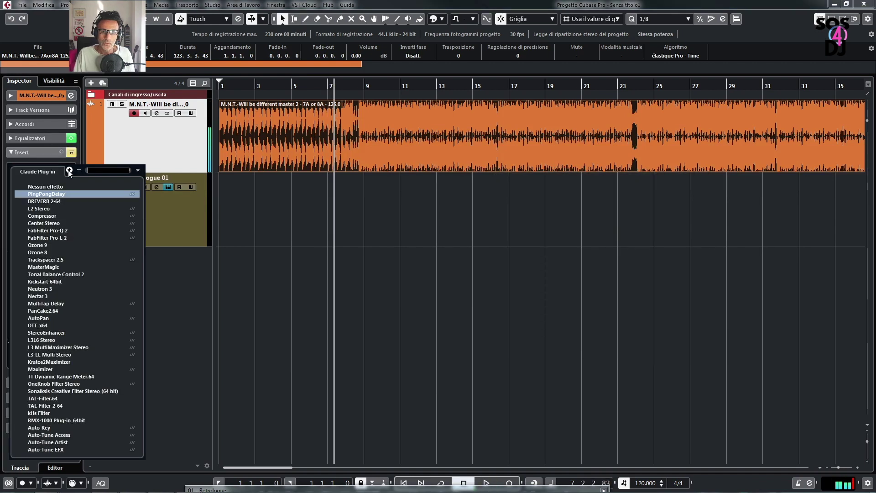
click(51, 187)
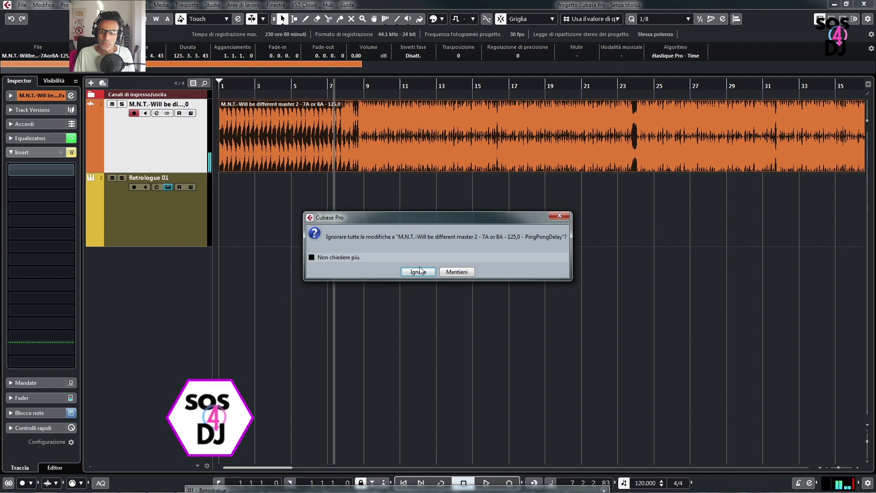
click(425, 272)
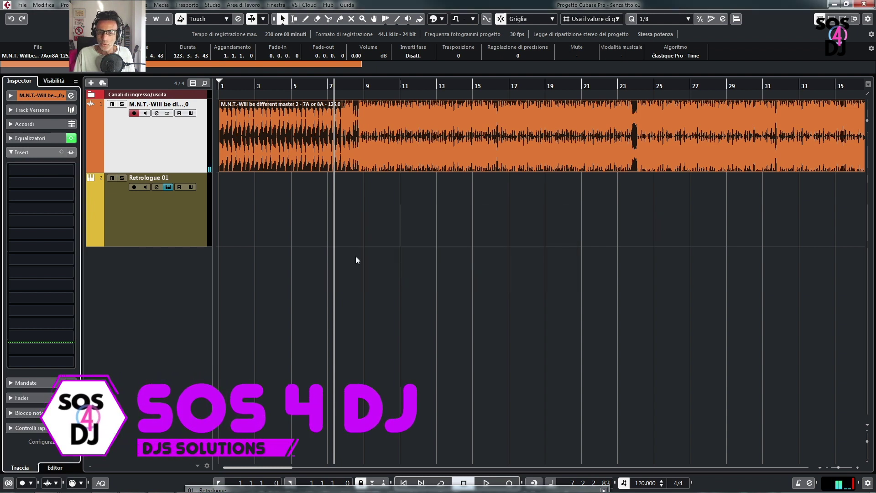
click(72, 171)
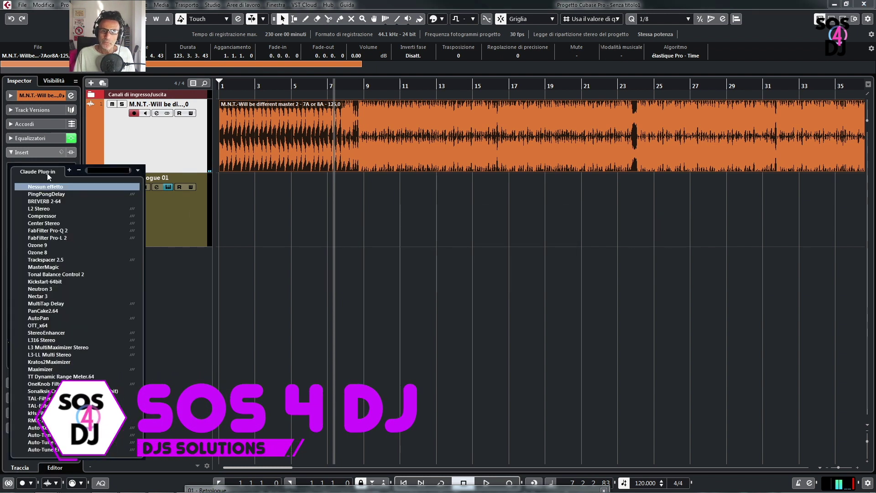
click(301, 241)
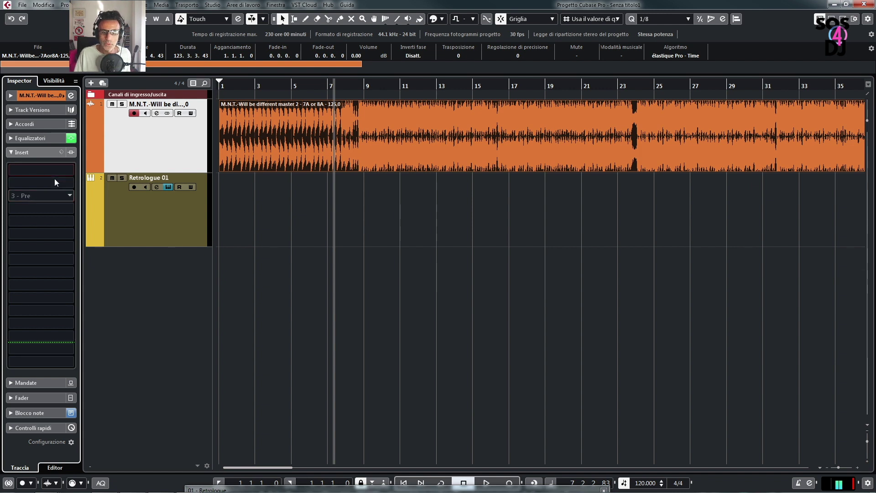
click(11, 153)
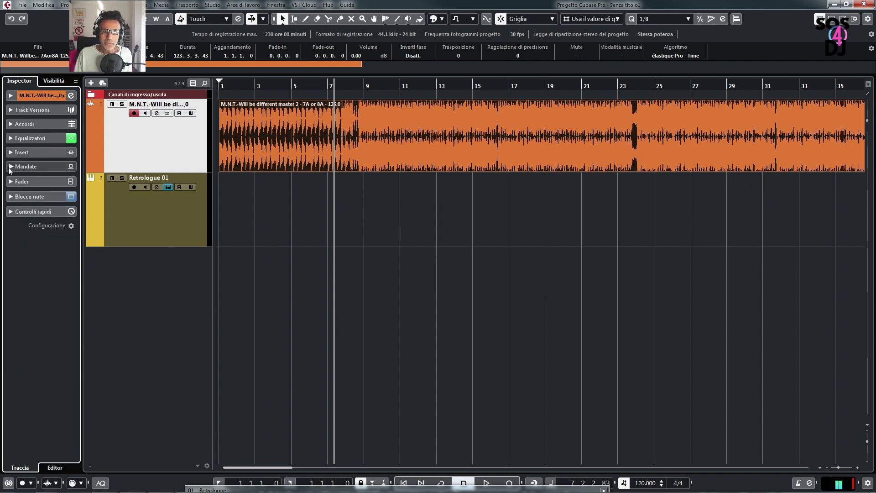
Examine the Mandate, Fader and basic settings sections of the M.N.T. track's Inspector
click(12, 167)
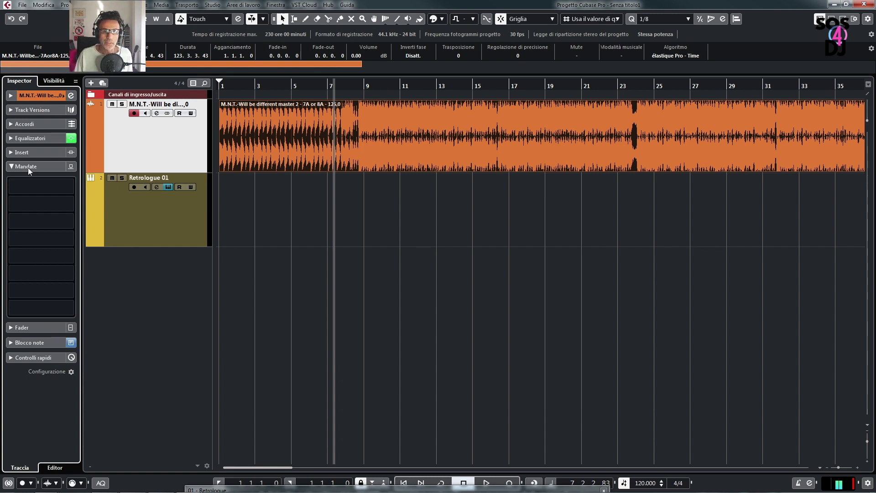
click(14, 167)
click(14, 180)
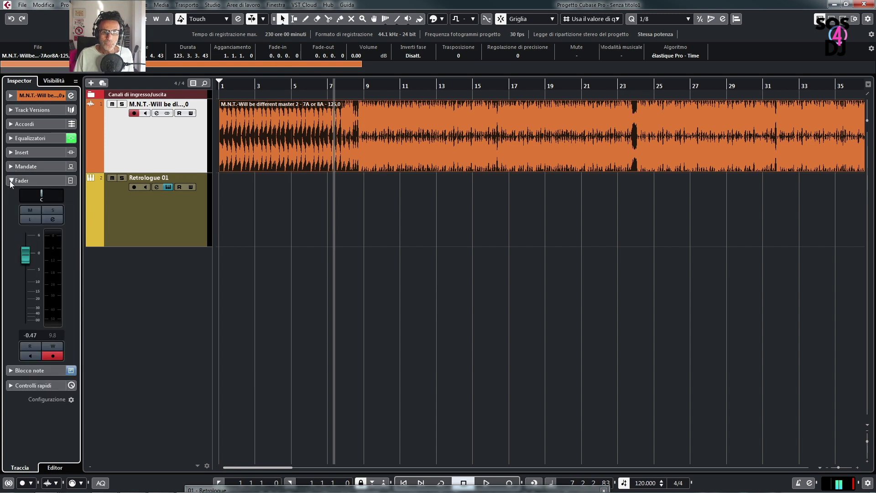
click(37, 95)
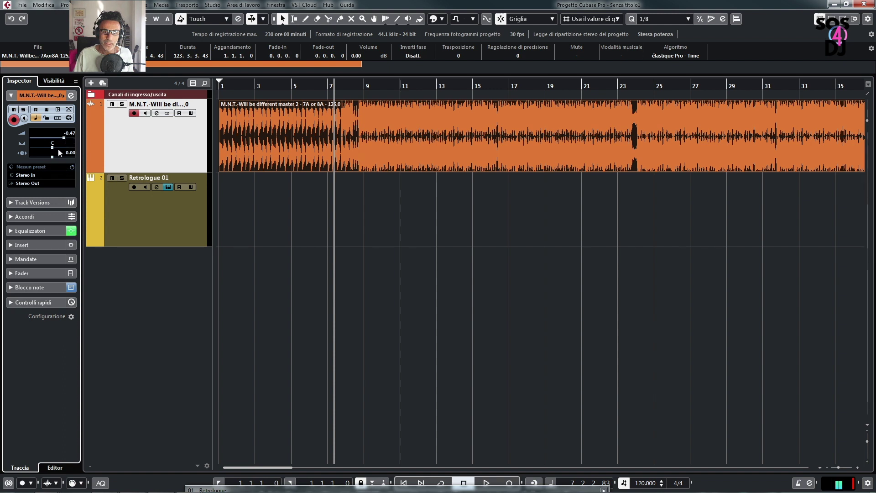
click(10, 96)
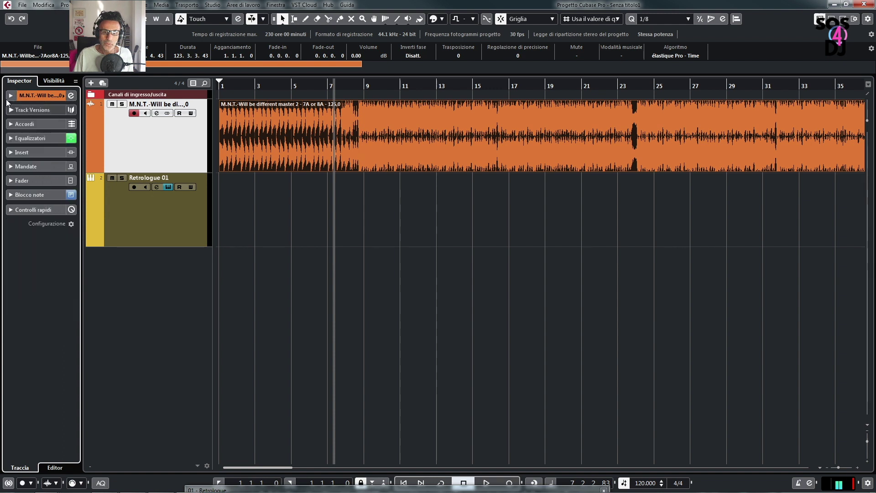
Play the project and set the M.N.T. track's volume fader to -1.02
click(28, 181)
key(space)
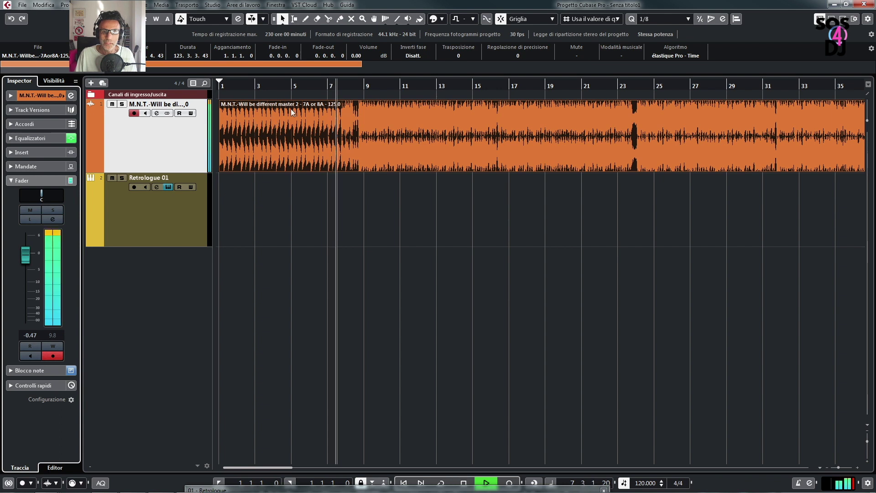
mouse_move(26, 255)
mouse_down()
mouse_move(28, 277)
mouse_move(29, 254)
mouse_up()
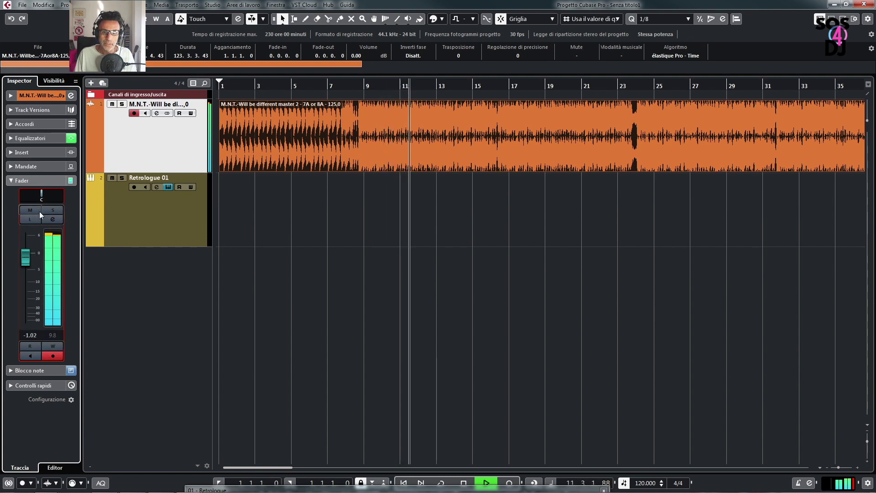
Solo the M.N.T. track, view its channel settings window, and switch solo off again
click(54, 211)
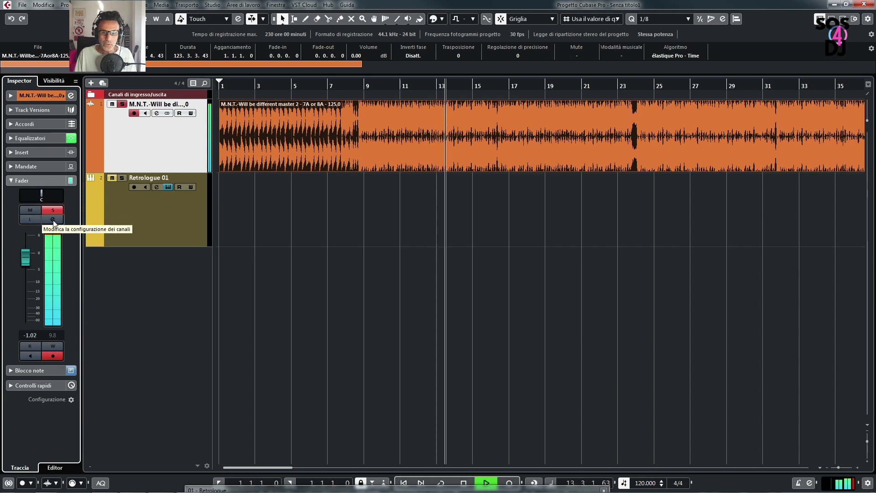
click(53, 219)
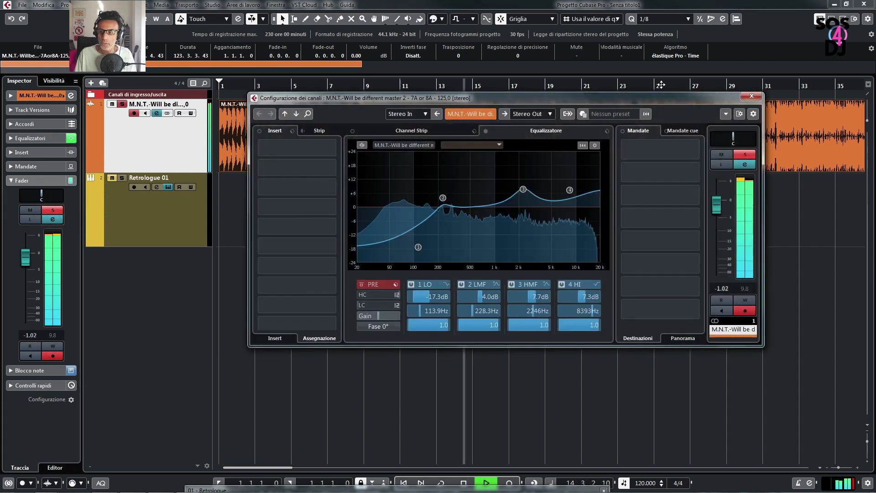
click(53, 219)
click(53, 210)
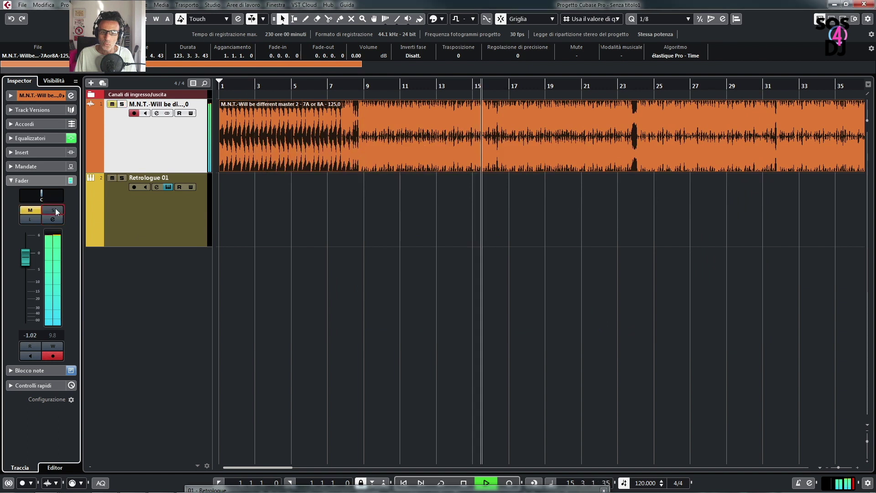
Mute the M.N.T. track, try panning it to the right, and reset its pan to 0
click(30, 210)
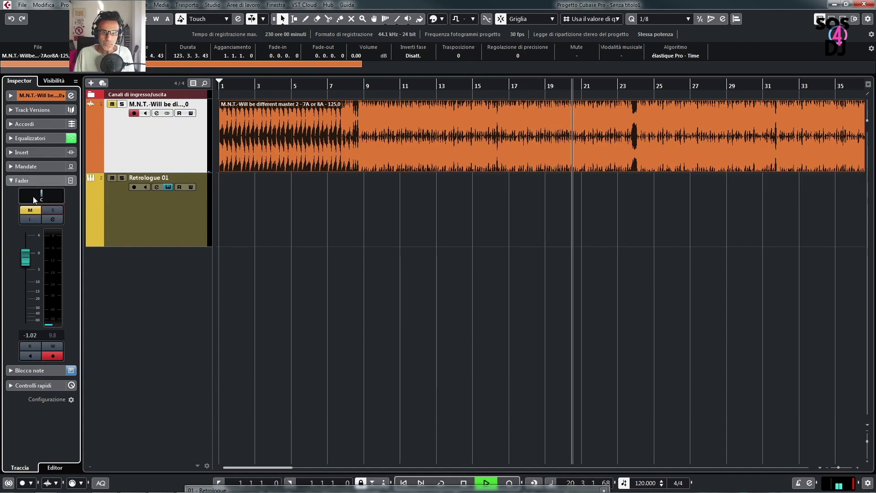
mouse_move(41, 195)
mouse_down()
mouse_move(30, 195)
mouse_move(54, 196)
mouse_up()
double_click(54, 196)
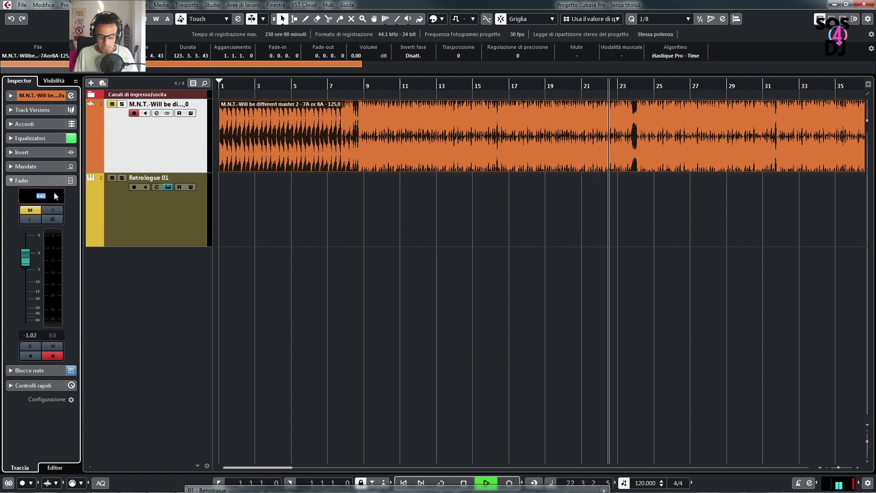
key(Return)
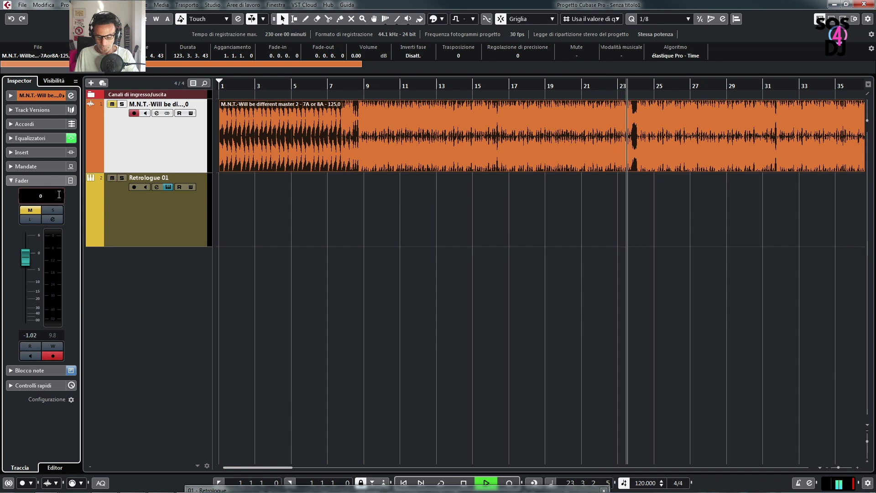
click(13, 181)
Append "gsdggs" to the "ancora da editare" note in the M.N.T. track's notepad, and collapse that section
click(12, 196)
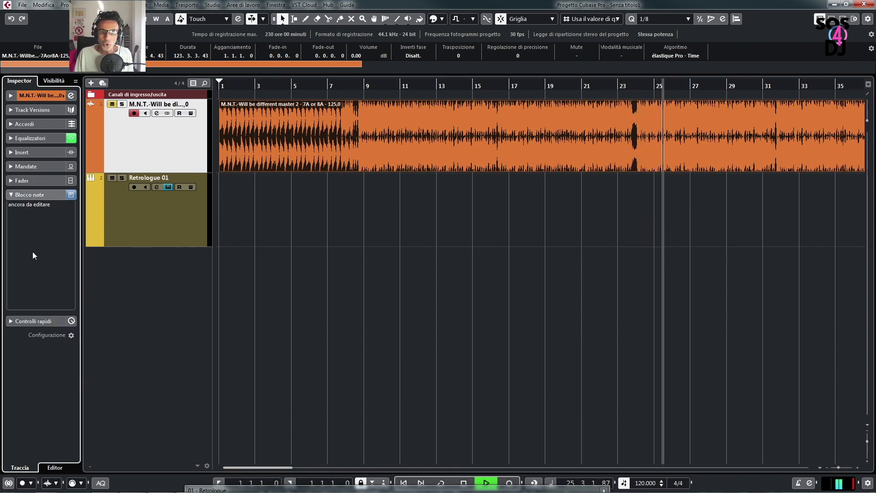
click(49, 206)
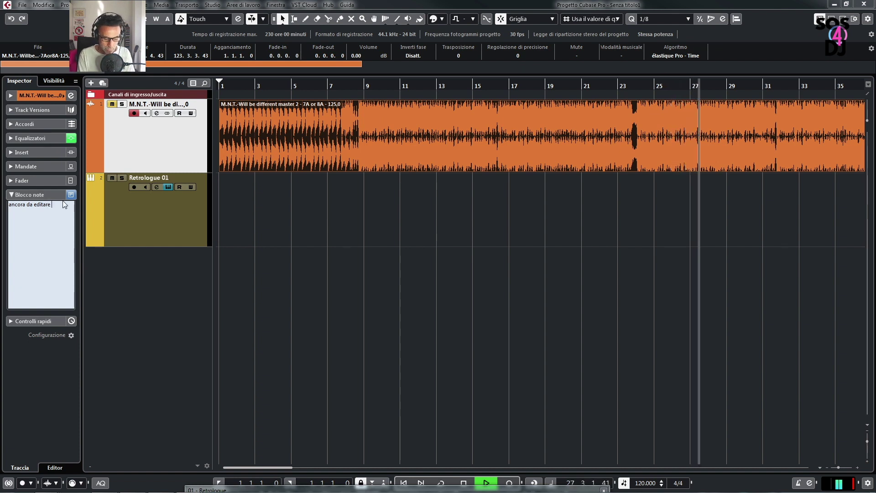
text(gsdggs)
click(126, 293)
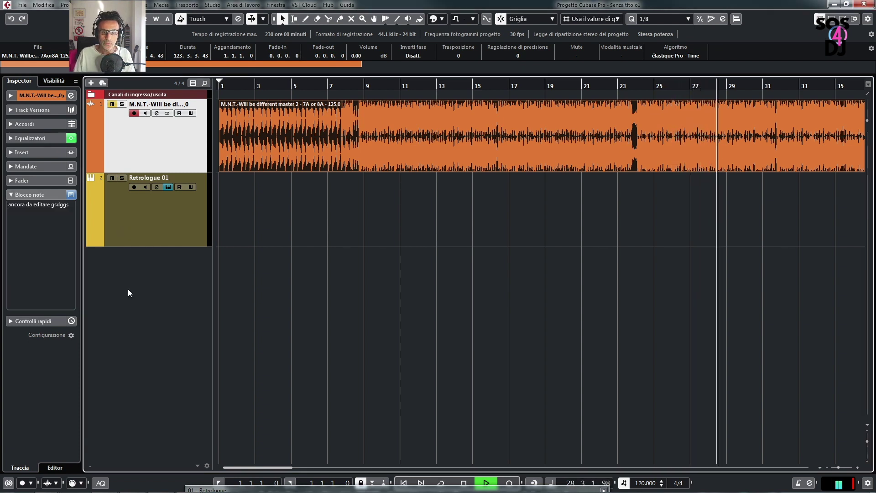
click(11, 195)
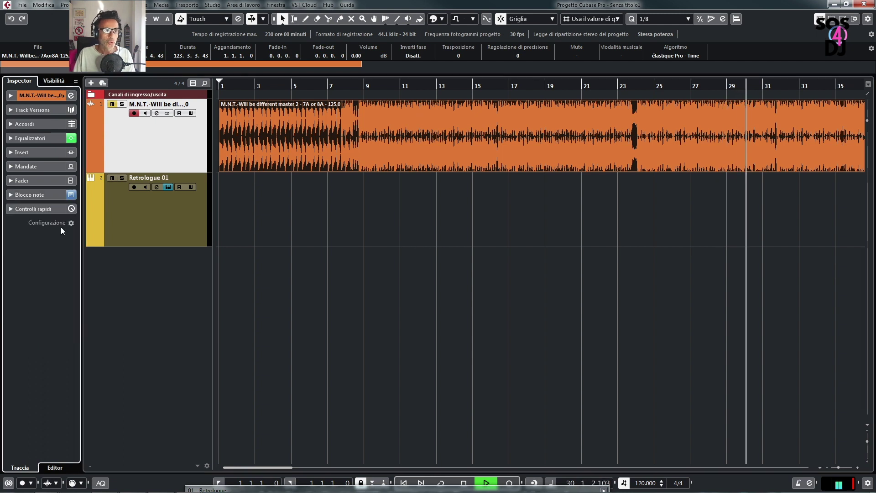
View the M.N.T. track's quick controls (Controlli rapidi) section, collapse it, and stop playback
click(29, 210)
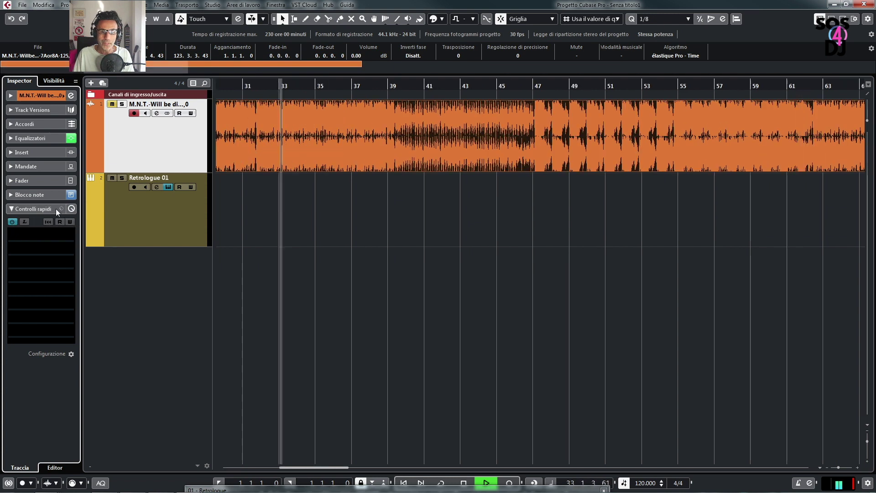
click(39, 209)
click(10, 209)
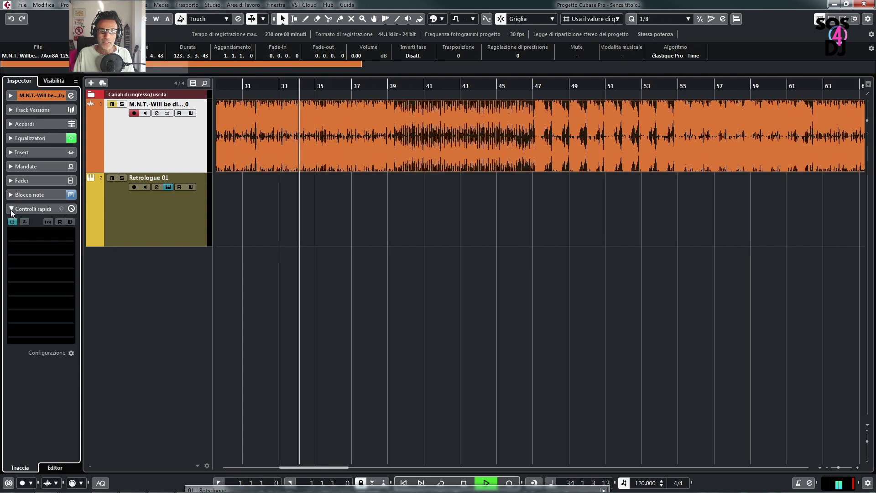
click(11, 209)
key(space)
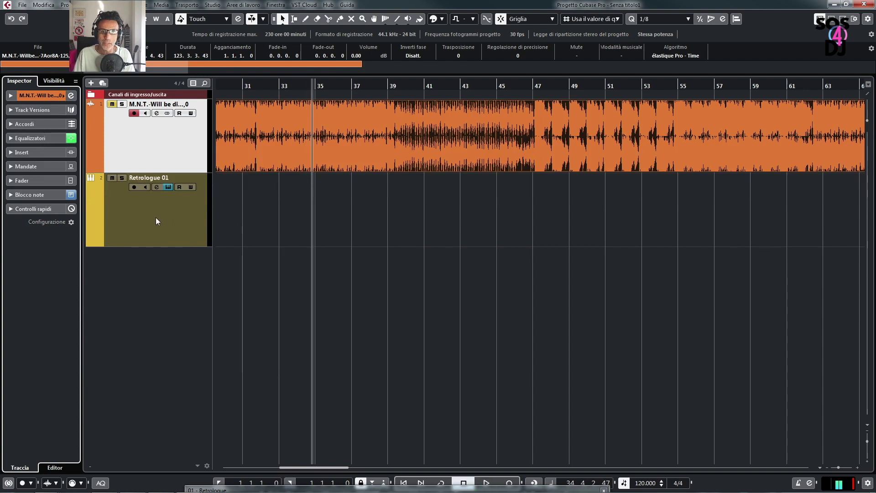
View the Inspector of the Retrologue 01 track, and return to the M.N.T. track and unmute it
click(147, 231)
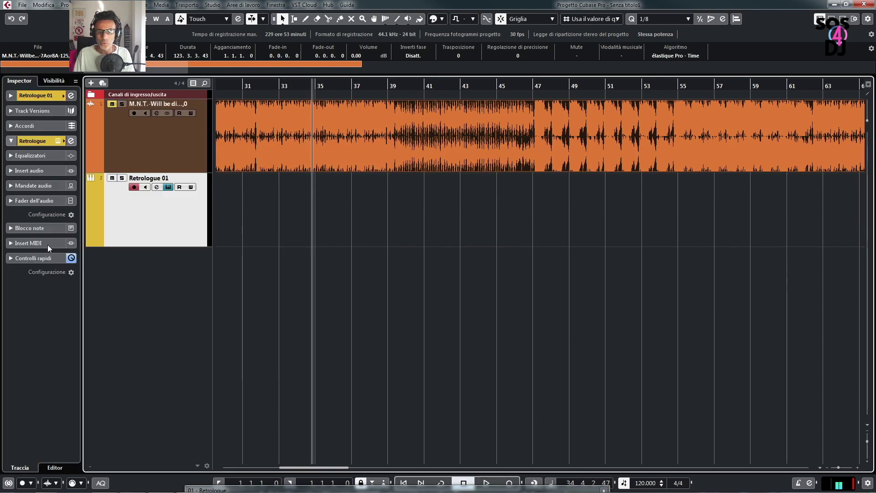
click(191, 150)
key(space)
key(space)
click(112, 104)
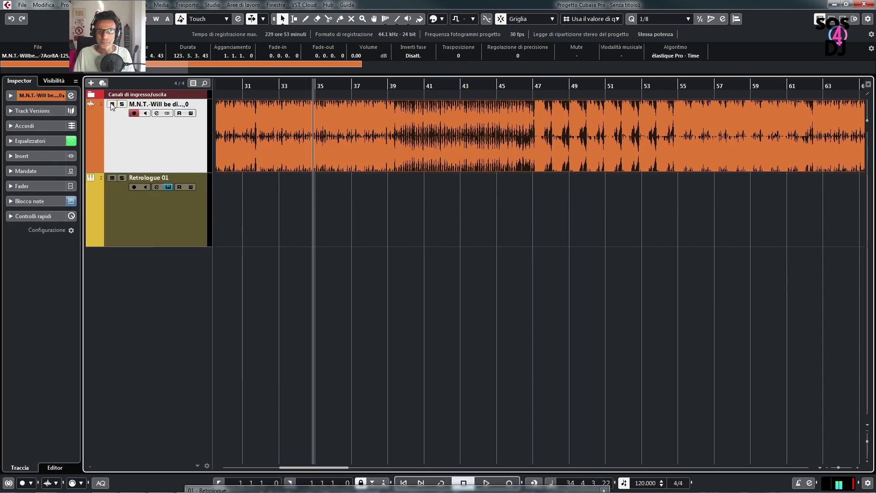
Review the hidden and visible elements in the audio track Inspector settings, keeping them as they are
click(72, 230)
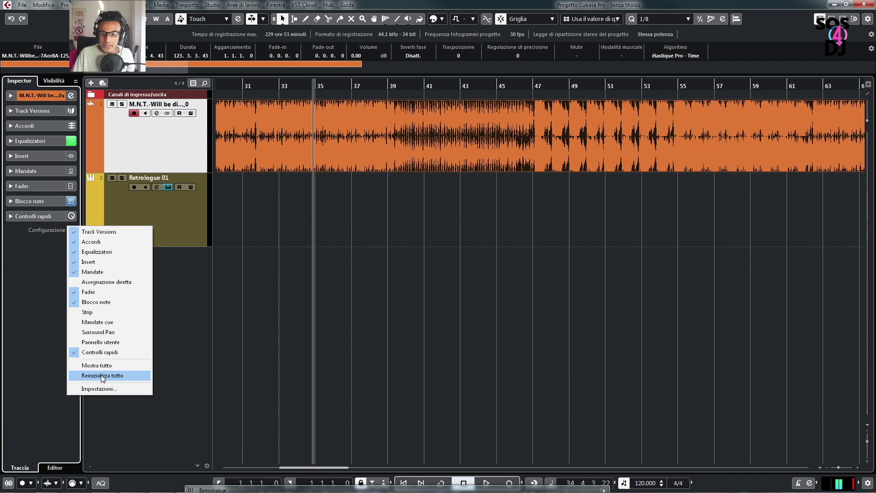
click(95, 388)
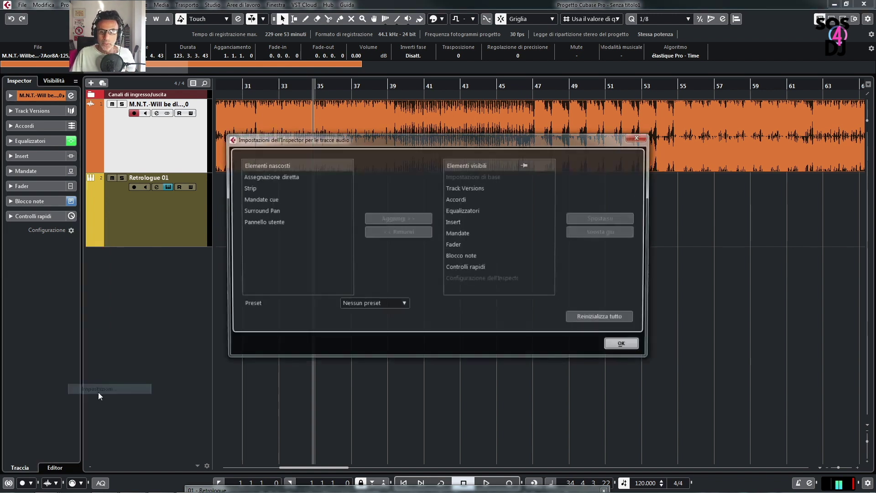
click(626, 346)
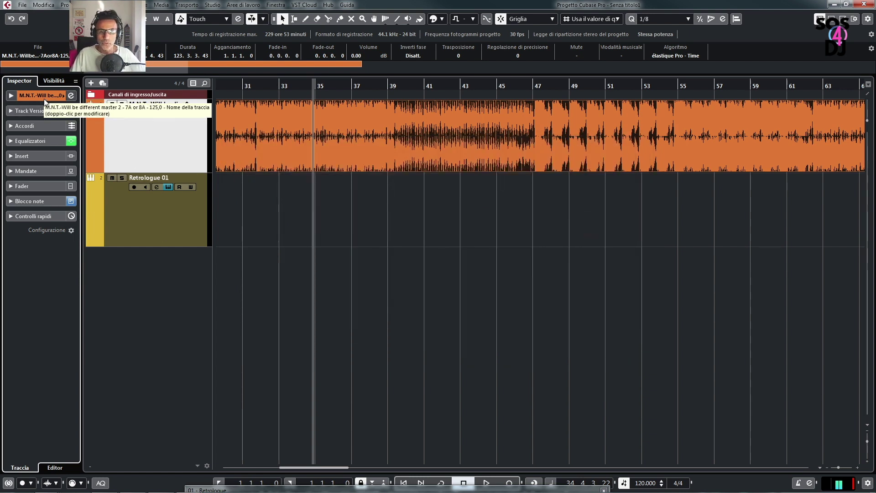
Select the Retrologue 01 track, toggle its instrument editor display, and move the Retrologue window into view over the project
click(160, 212)
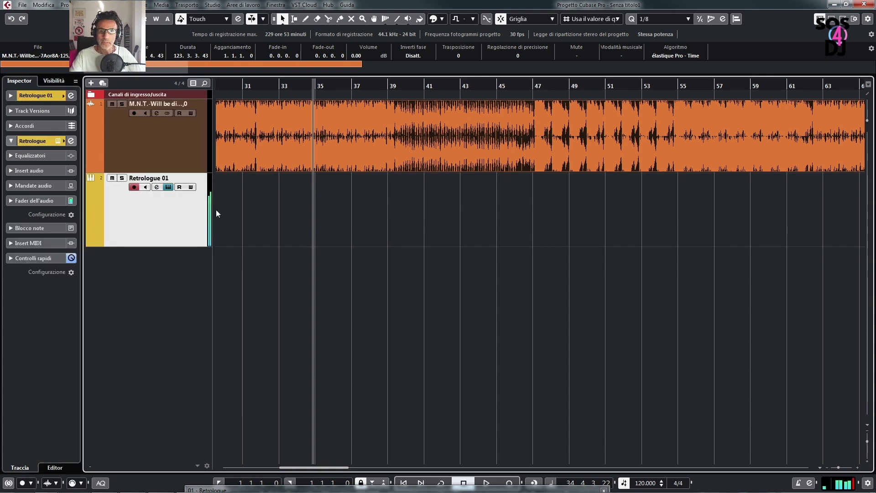
click(168, 187)
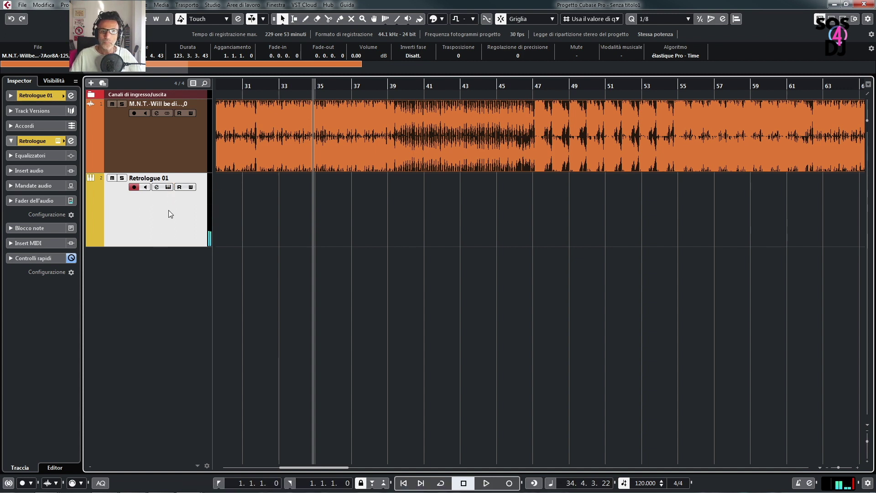
click(167, 186)
drag(301, 462, 420, 241)
drag(415, 475, 581, 224)
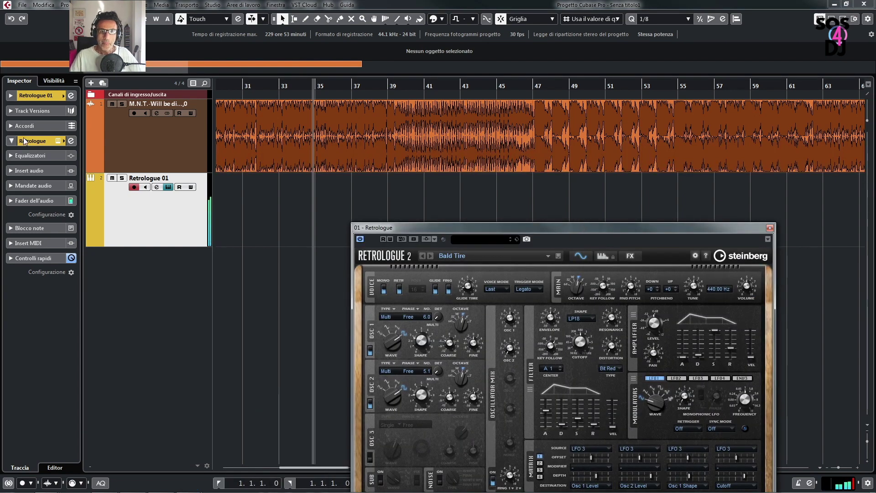
Expand the Retrologue 01 track's basic Inspector section and toggle the instrument editor from there, leaving it closed
click(35, 94)
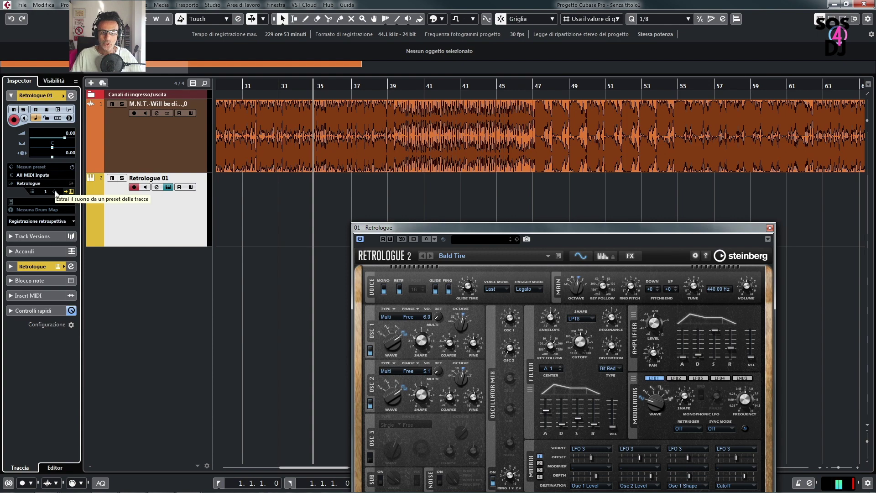
click(71, 192)
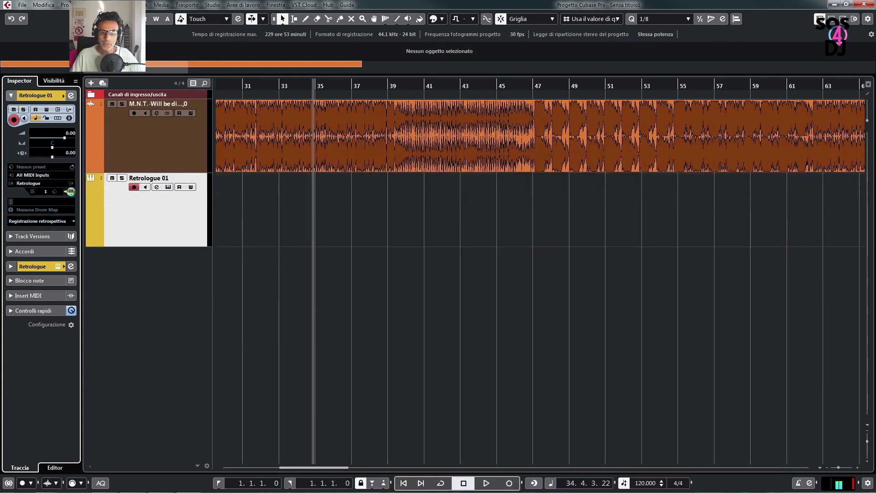
click(72, 192)
click(71, 191)
click(71, 192)
click(72, 192)
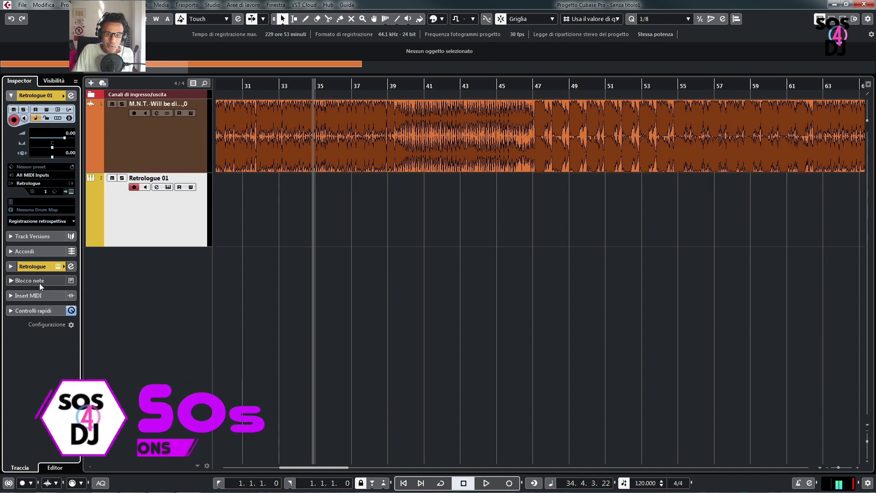
Review the MIDI effects available in the Retrologue 01 track's Insert MIDI section and load Arpache 5 into the first slot
click(30, 296)
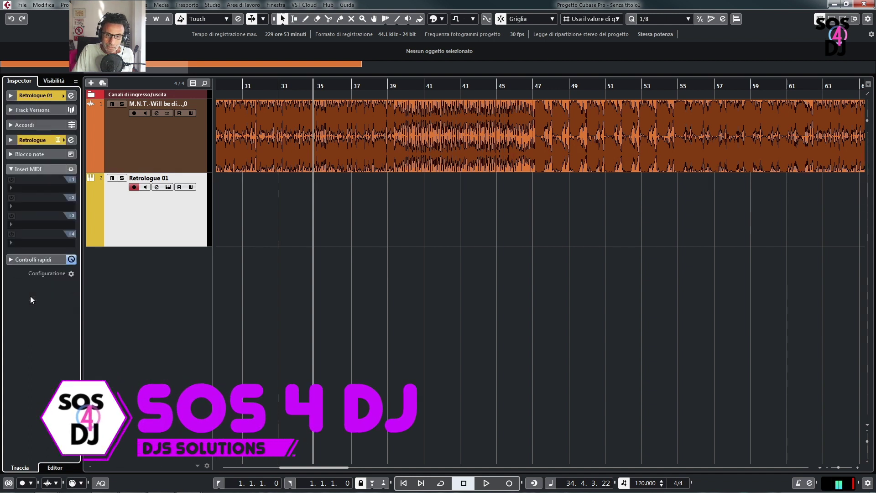
click(43, 188)
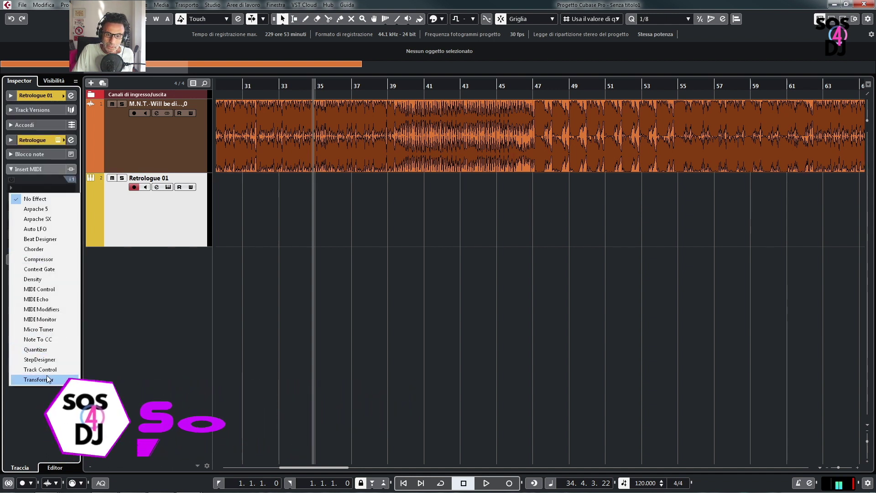
click(117, 369)
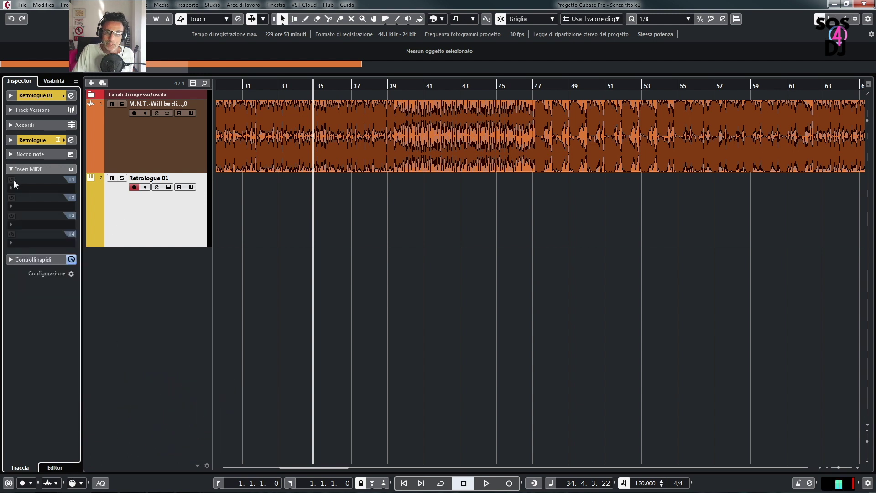
click(22, 188)
click(23, 209)
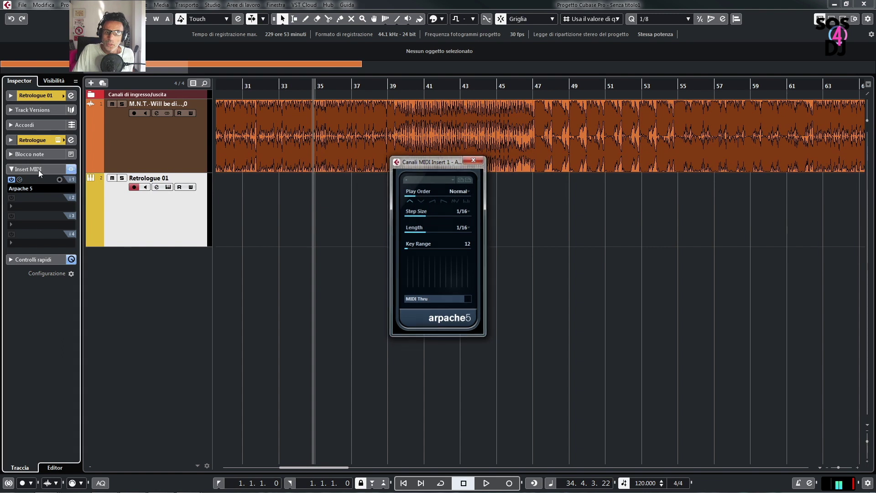
Toggle the Arpache 5 MIDI insert, leaving it switched off, and collapse the Insert MIDI section
click(12, 179)
click(12, 179)
click(11, 179)
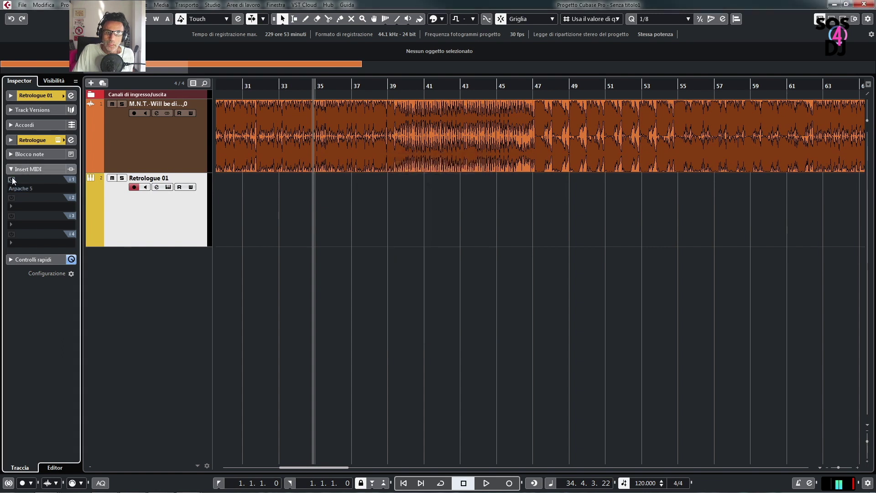
click(11, 169)
Set the Retrologue 01 quick controls (Controlli rapidi) to Filter Cutoff 359 and Filter Resonance 55.6, and collapse that section
click(12, 183)
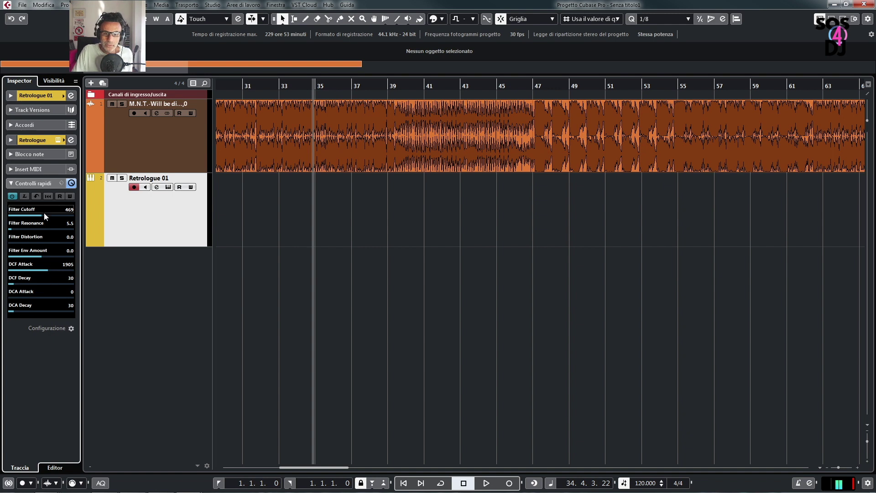
drag(45, 214, 48, 228)
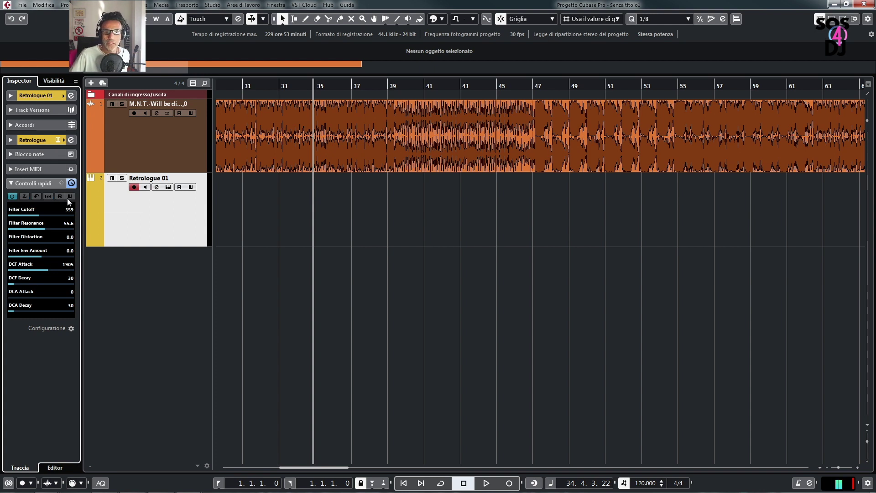
click(72, 184)
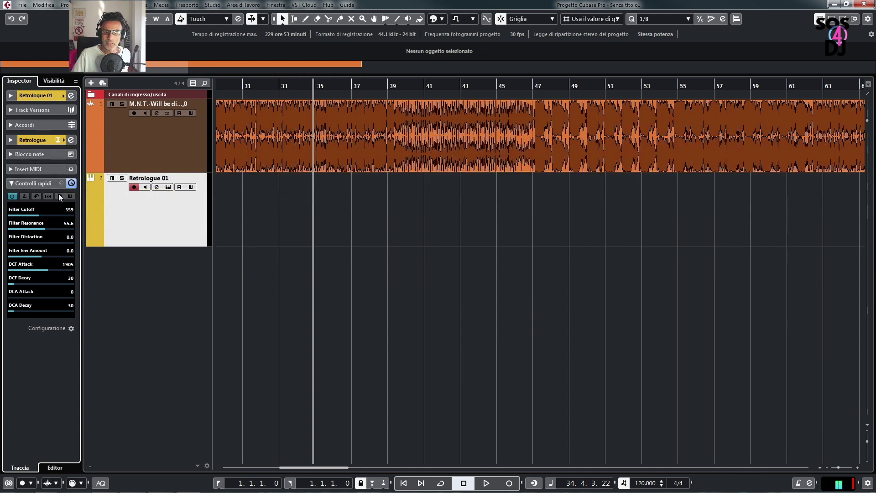
click(11, 183)
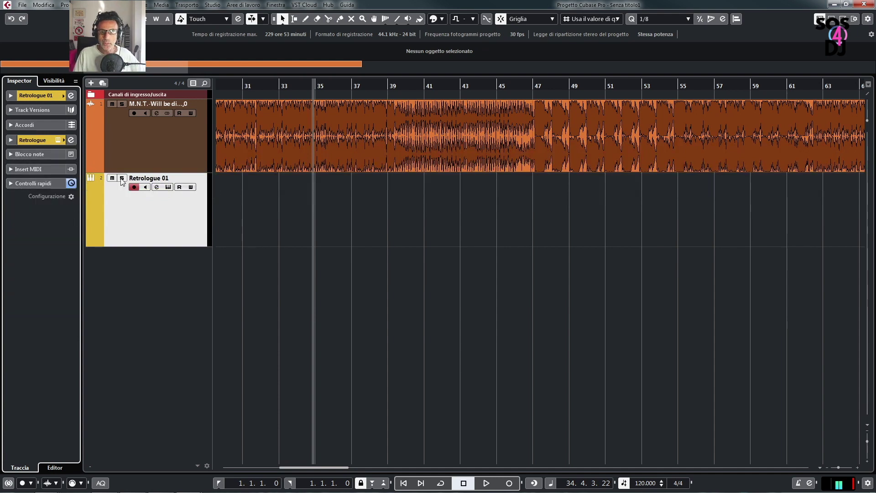
Compare the Inspector sections of the M.N.T. audio track and the Retrologue 01 instrument track, ending on the M.N.T. track
click(145, 146)
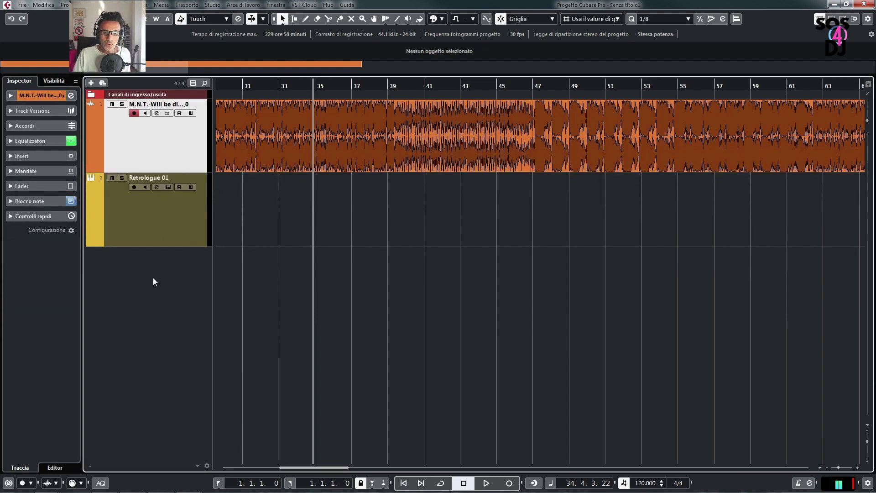
key(Down)
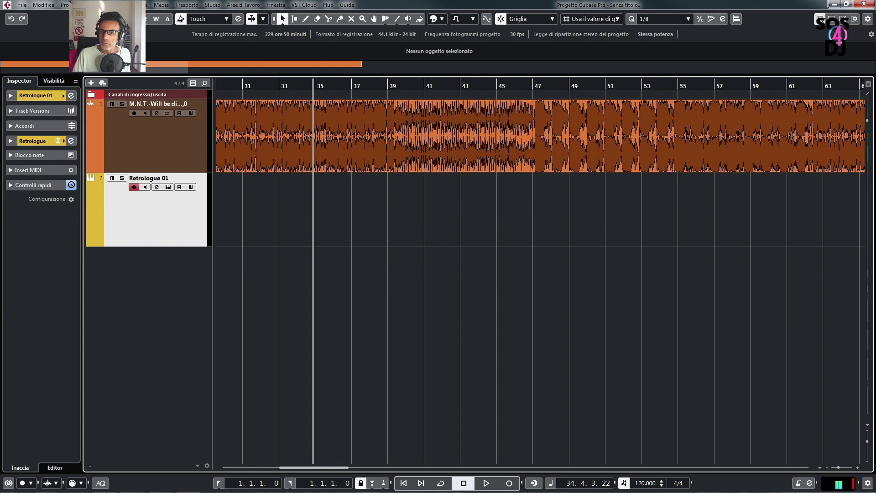
click(820, 19)
click(820, 19)
click(116, 133)
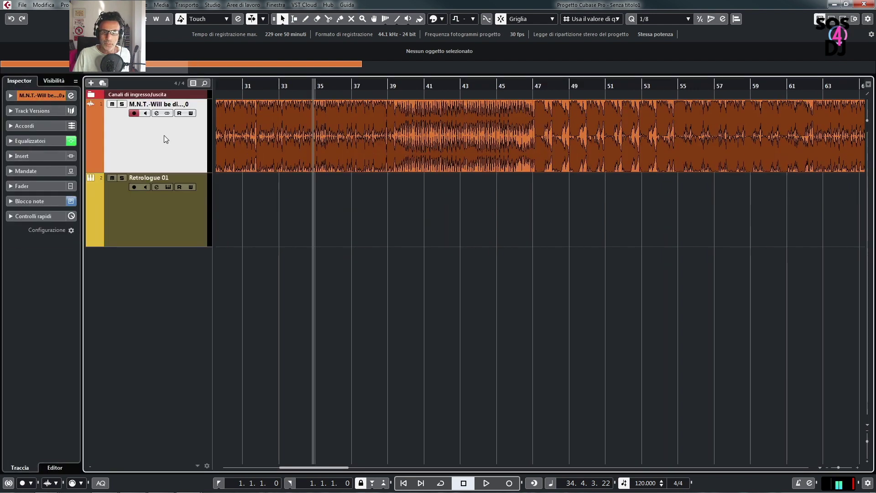